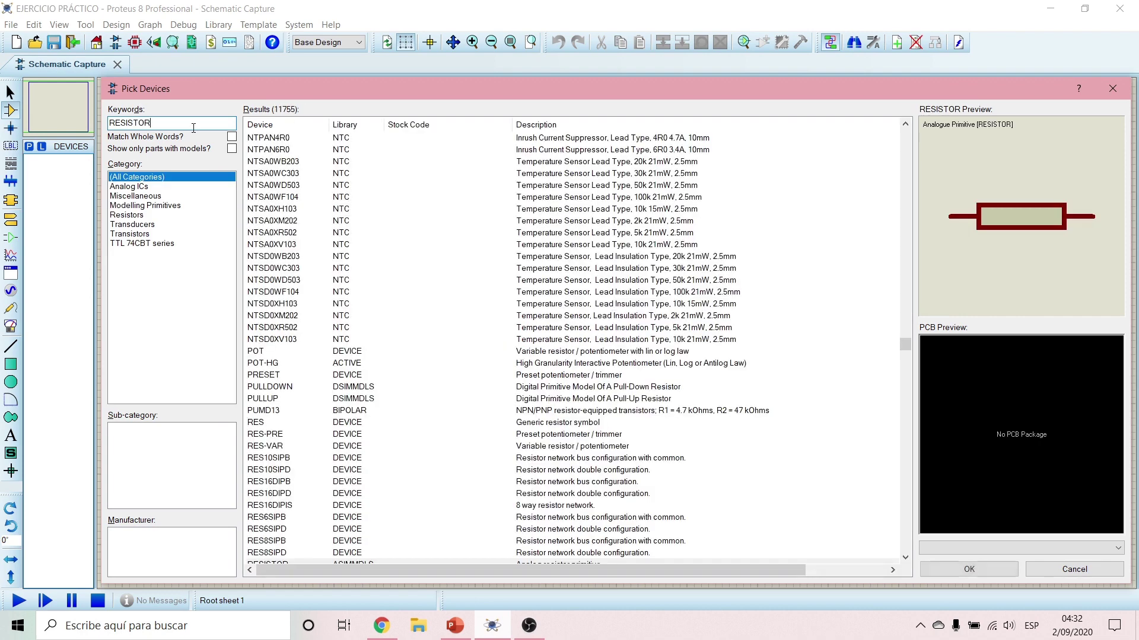
Add the generic resistor RES and the generic INDUCTOR from the DEVICE library to the project's device list.
left_click(292, 423)
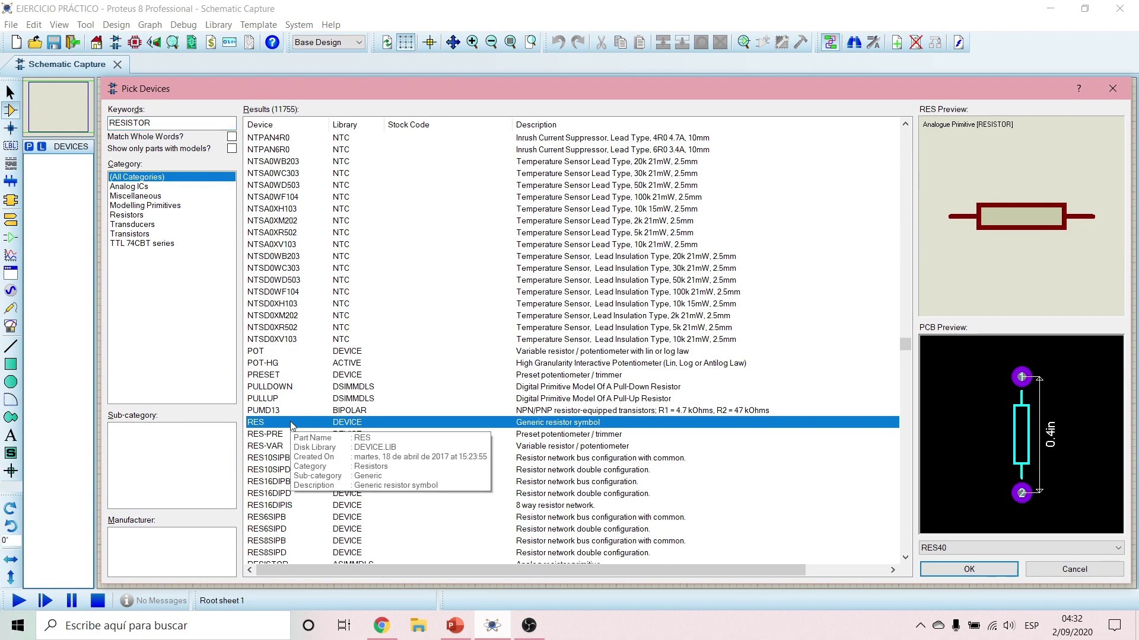
double_click(493, 428)
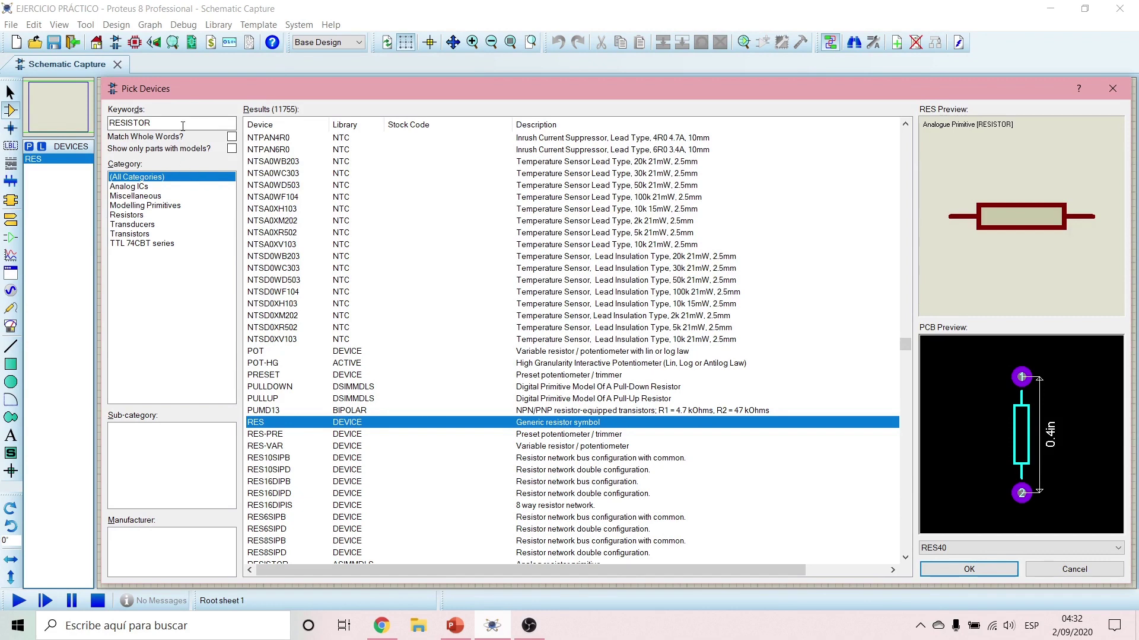
left_click_drag(183, 125, 108, 123)
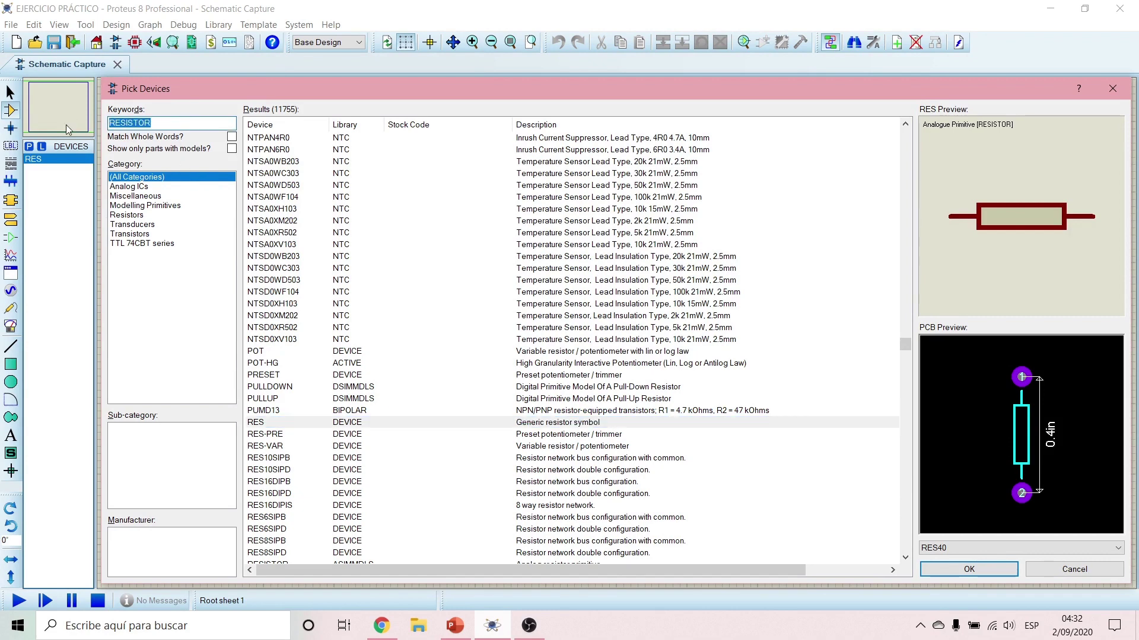
type("INDUCT")
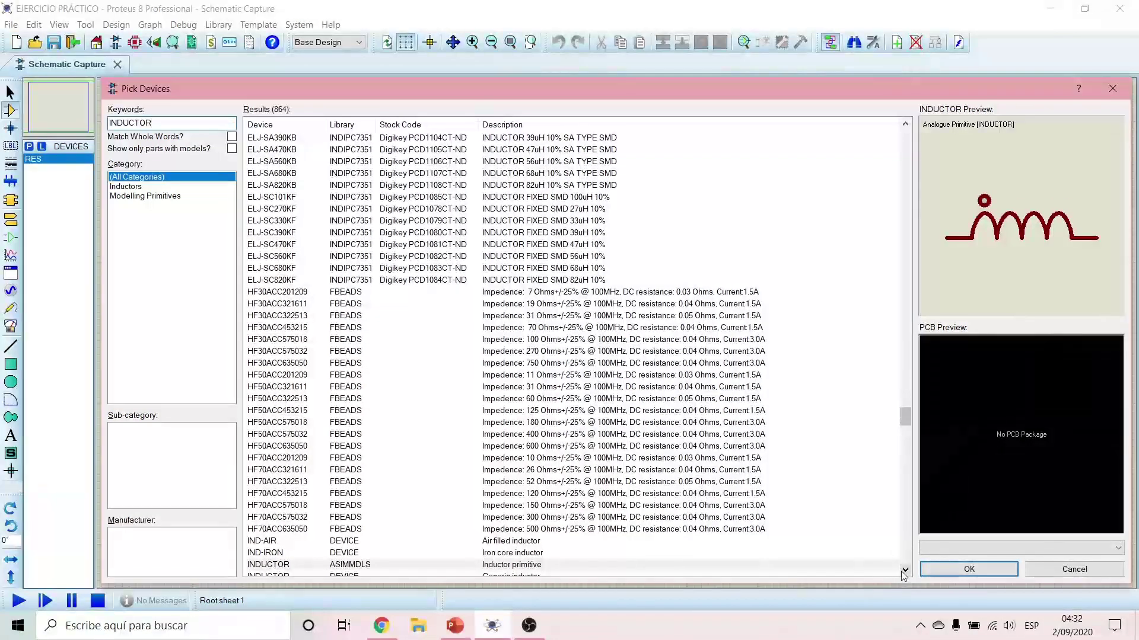
left_click(905, 570)
left_click(904, 571)
left_click(904, 570)
left_click(904, 571)
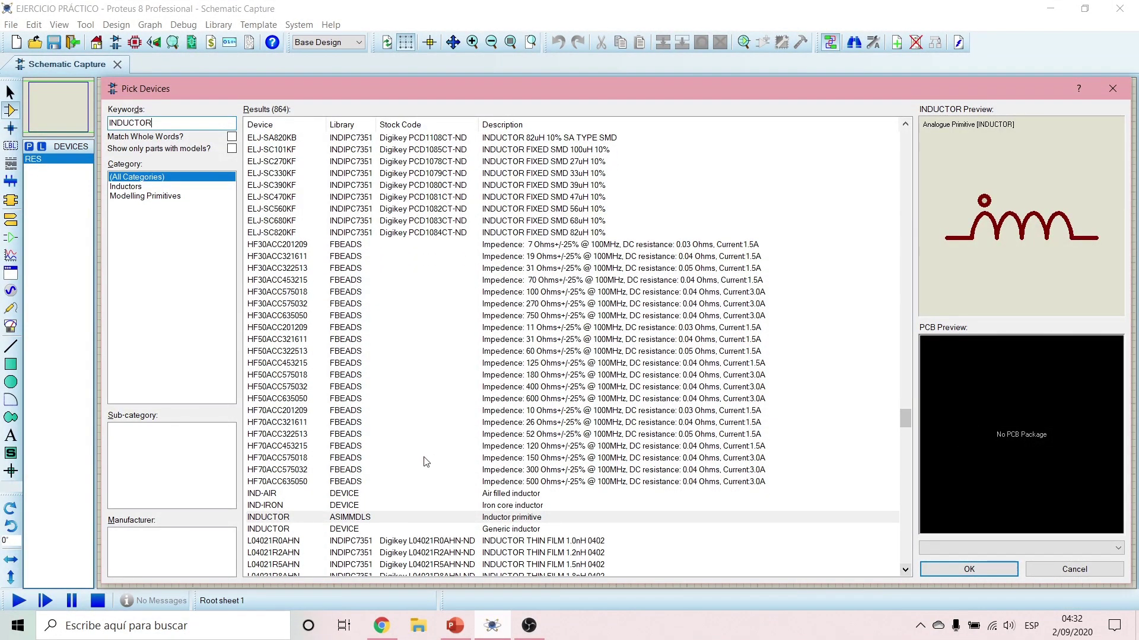
double_click(473, 534)
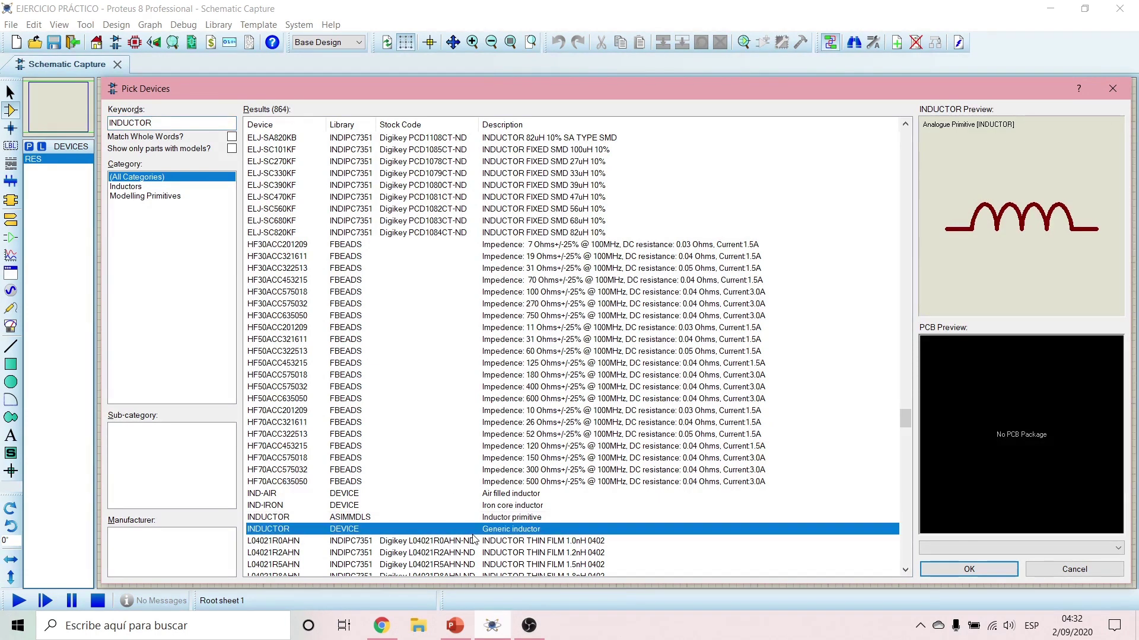
left_click(1008, 572)
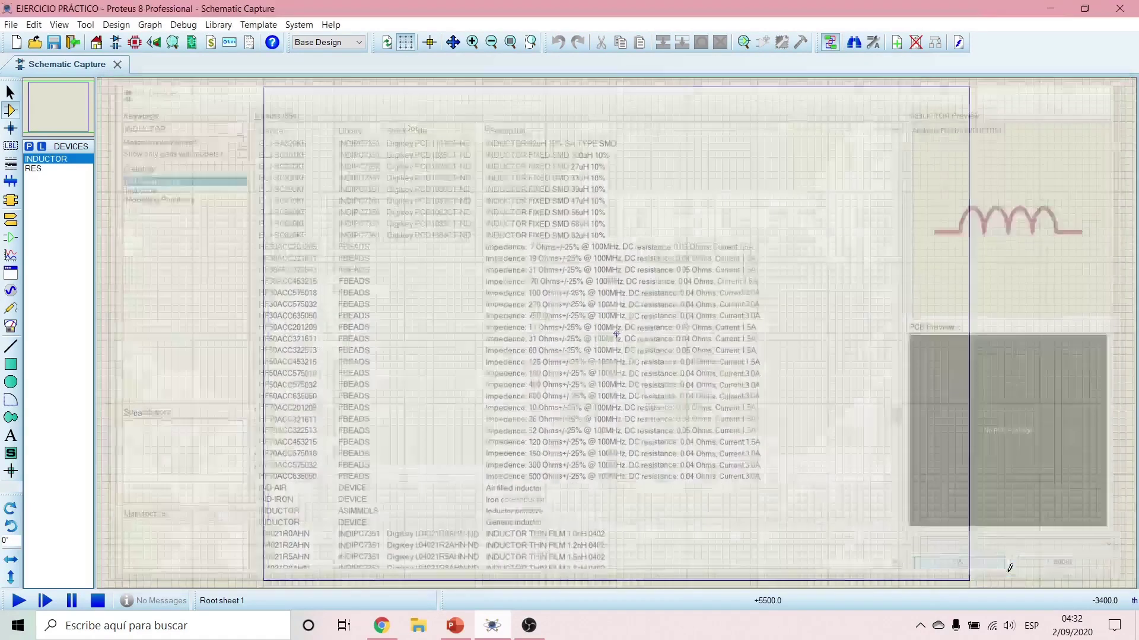
Place two RES resistors in a horizontal row across the upper part of the sheet.
left_click(34, 169)
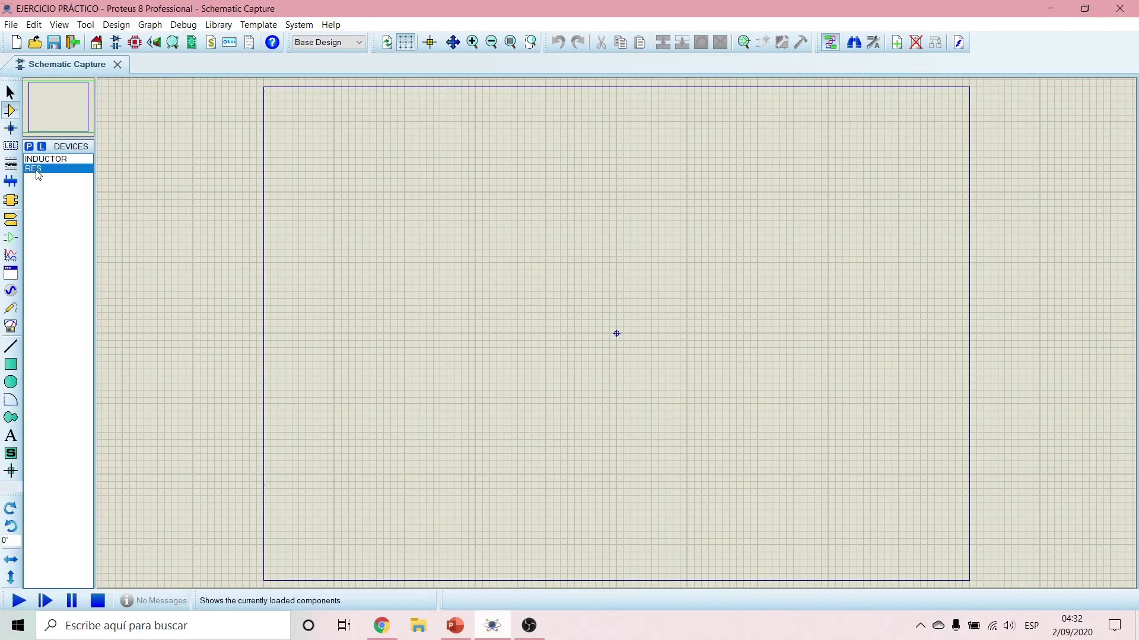
left_click(396, 170)
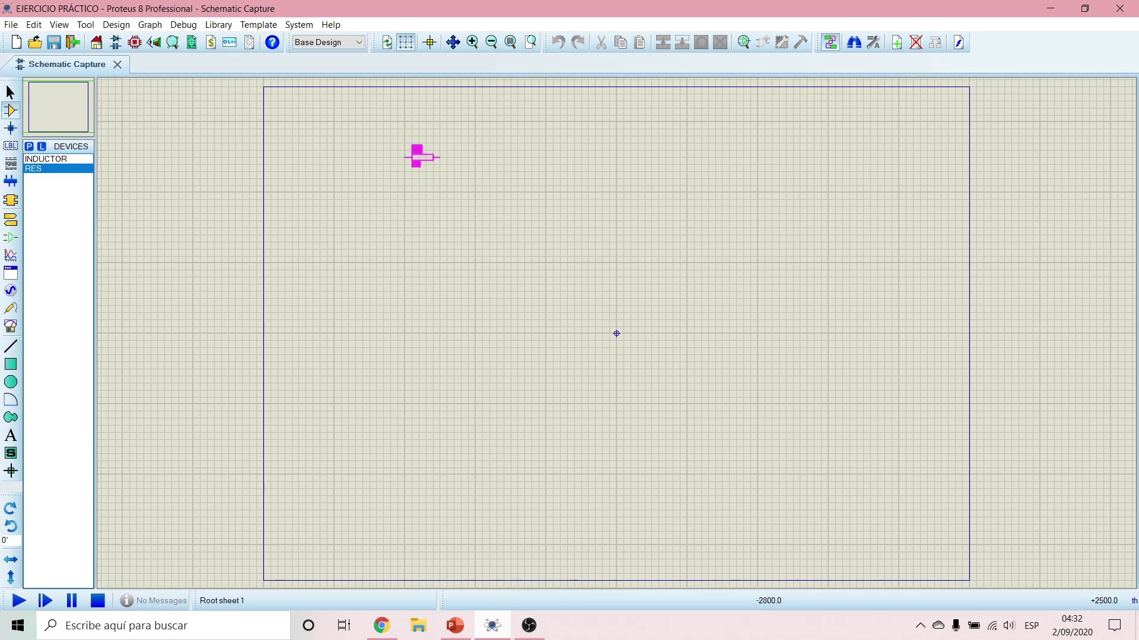
left_click(422, 176)
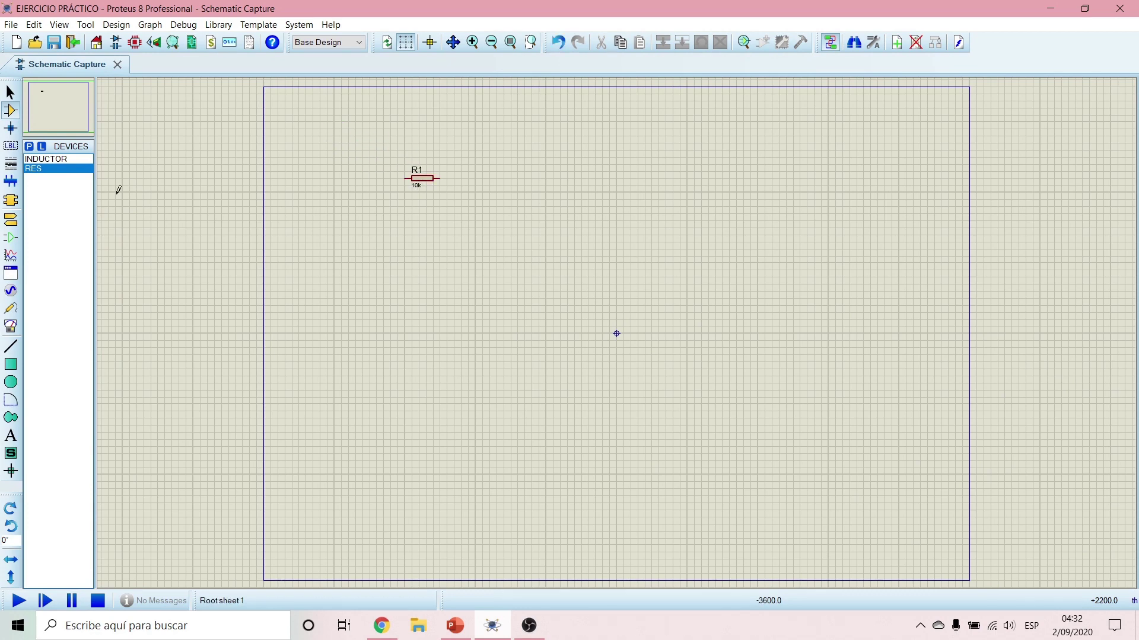
left_click(56, 169)
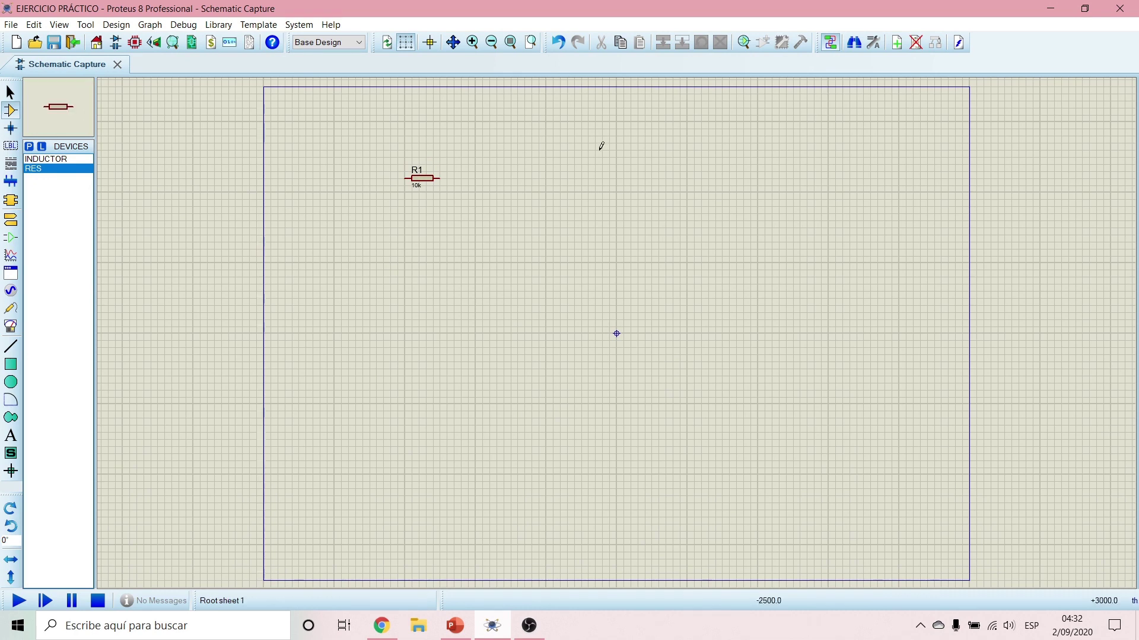
left_click(561, 168)
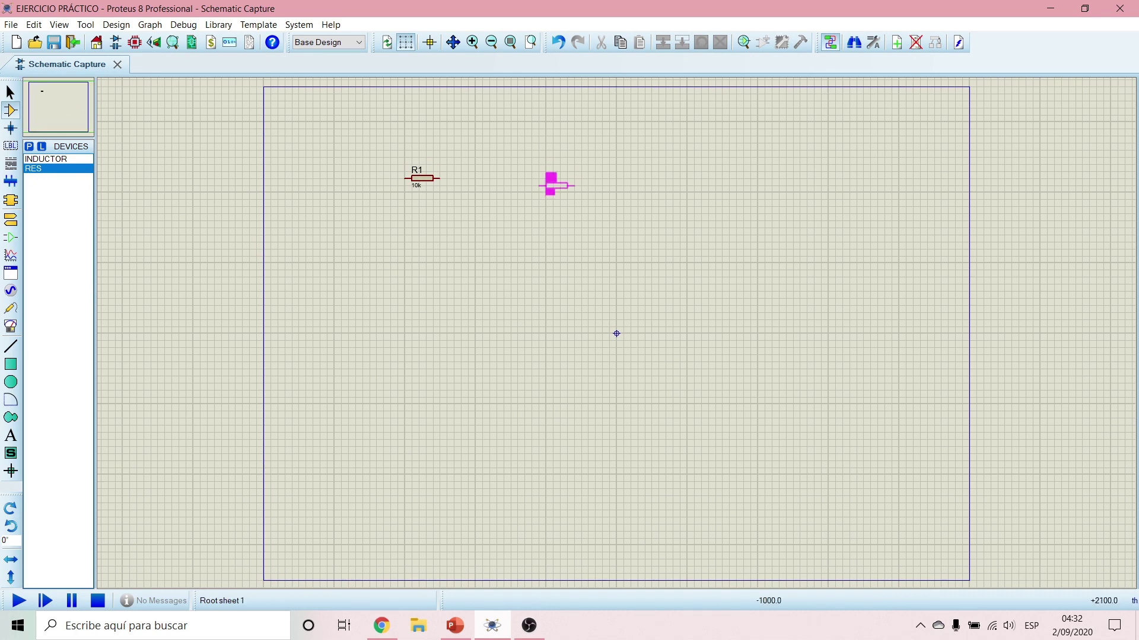
left_click(557, 178)
Place one INDUCTOR to the right of resistor R2, in line with the resistor row.
left_click(74, 163)
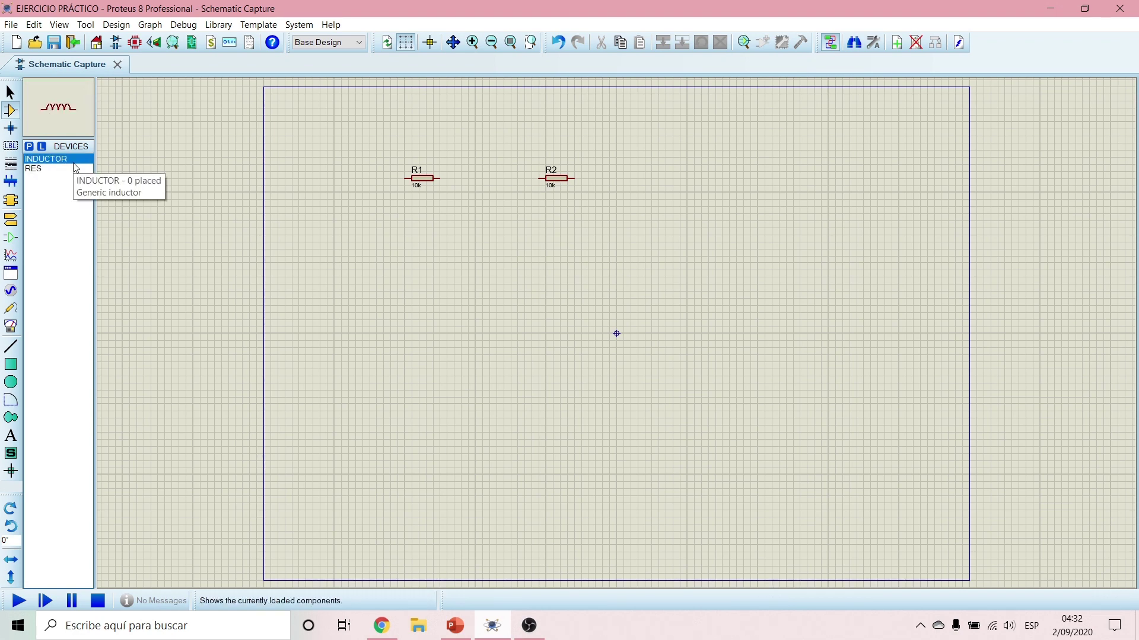
left_click(641, 170)
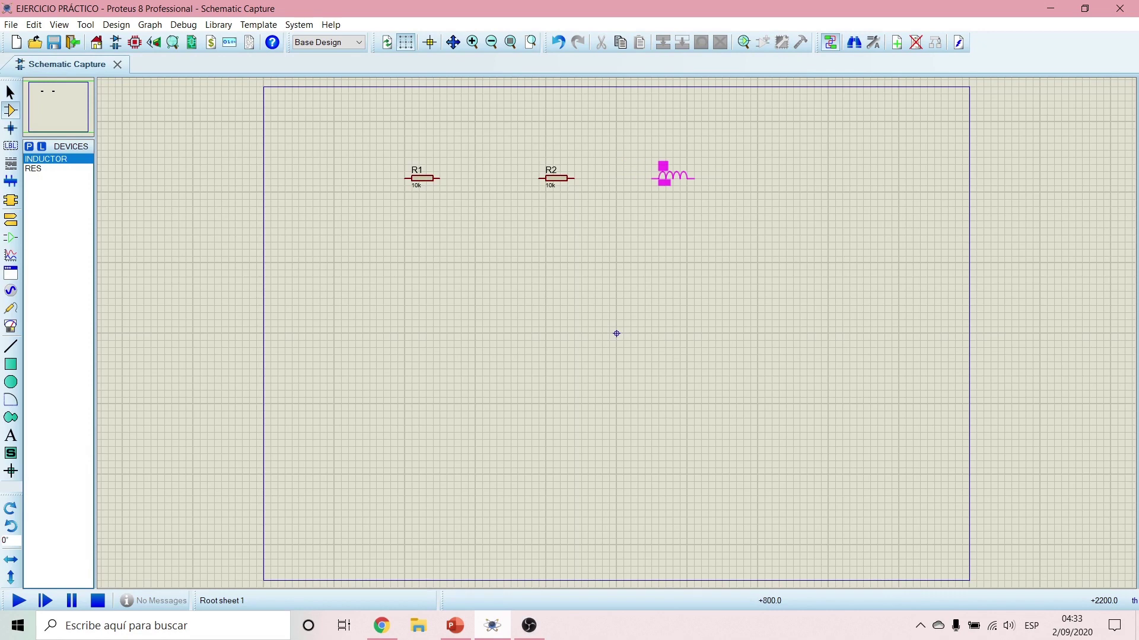
left_click(673, 175)
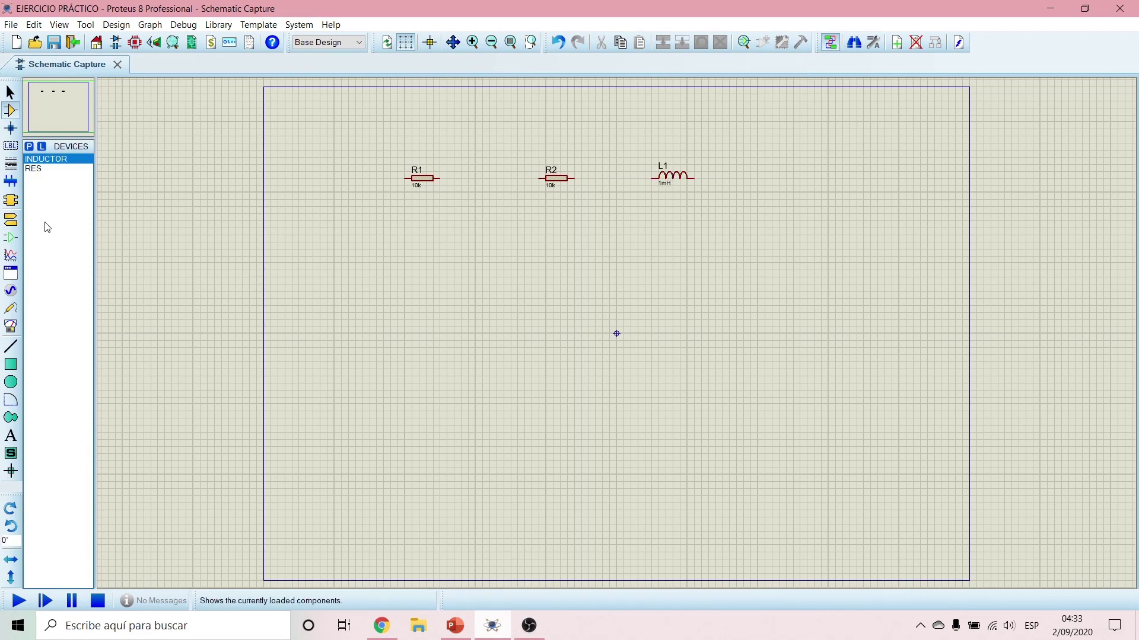
Place a SINE generator to the left of resistor R1, level with the component row.
left_click(12, 291)
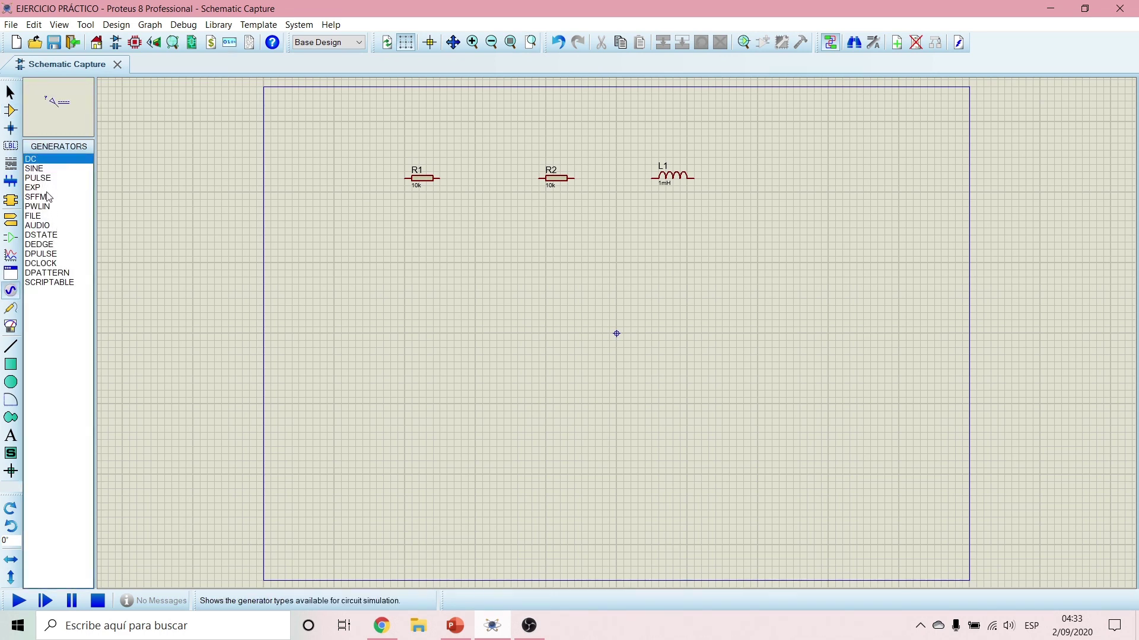
left_click(65, 171)
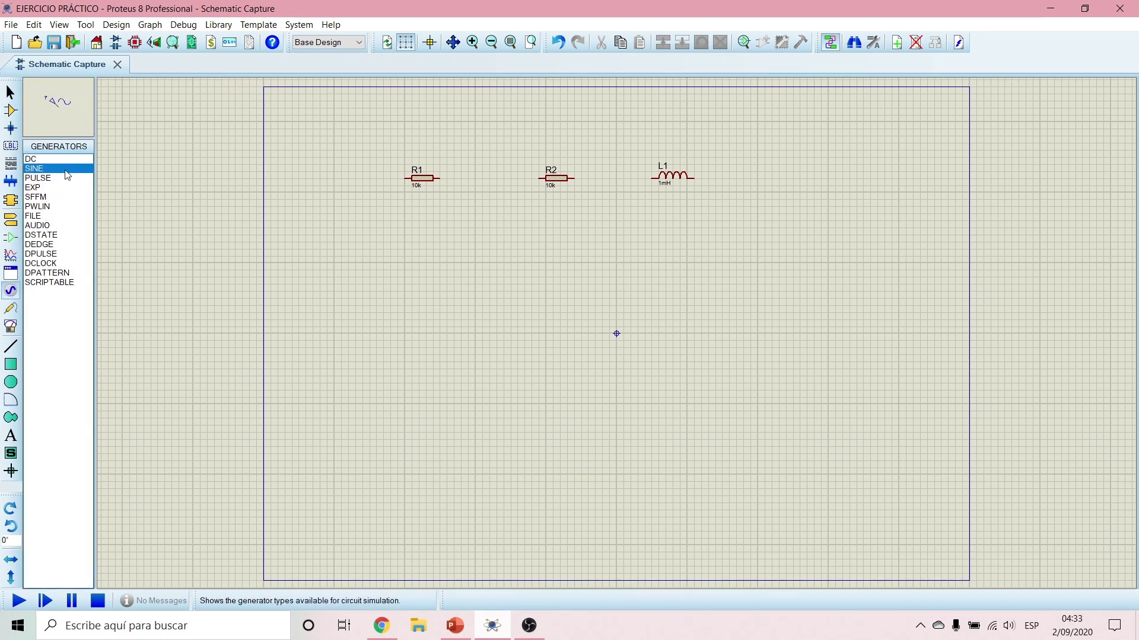
left_click(307, 177)
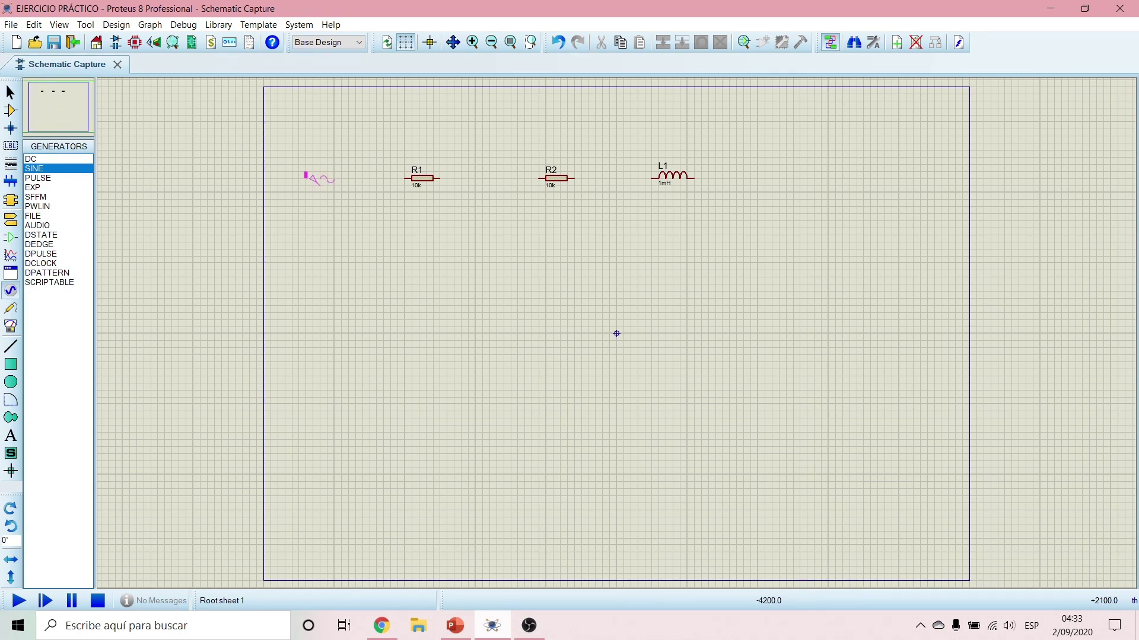
left_click(329, 173)
left_click_drag(327, 178, 172, 235)
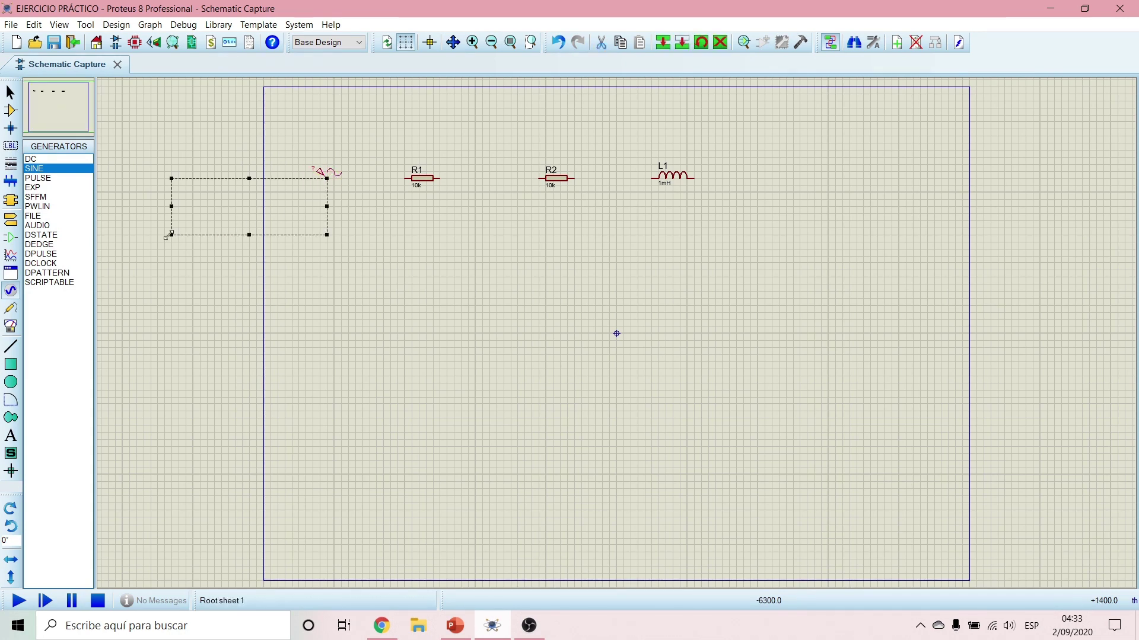
Place a GROUND terminal directly below the sine generator.
left_click(11, 327)
left_click(10, 219)
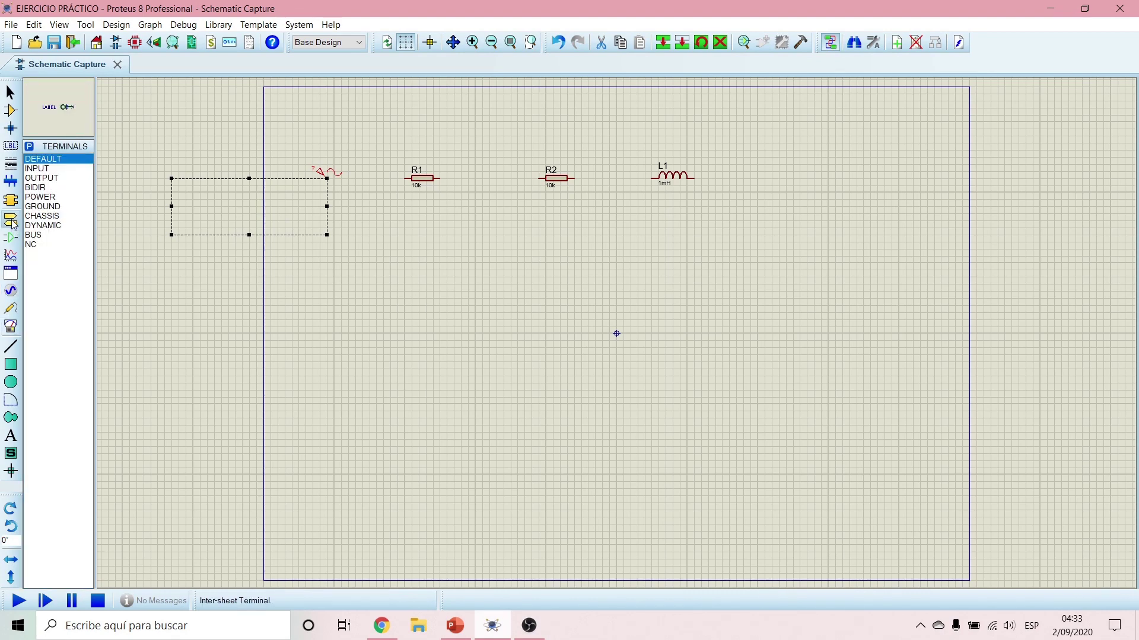
left_click(55, 207)
key("p")
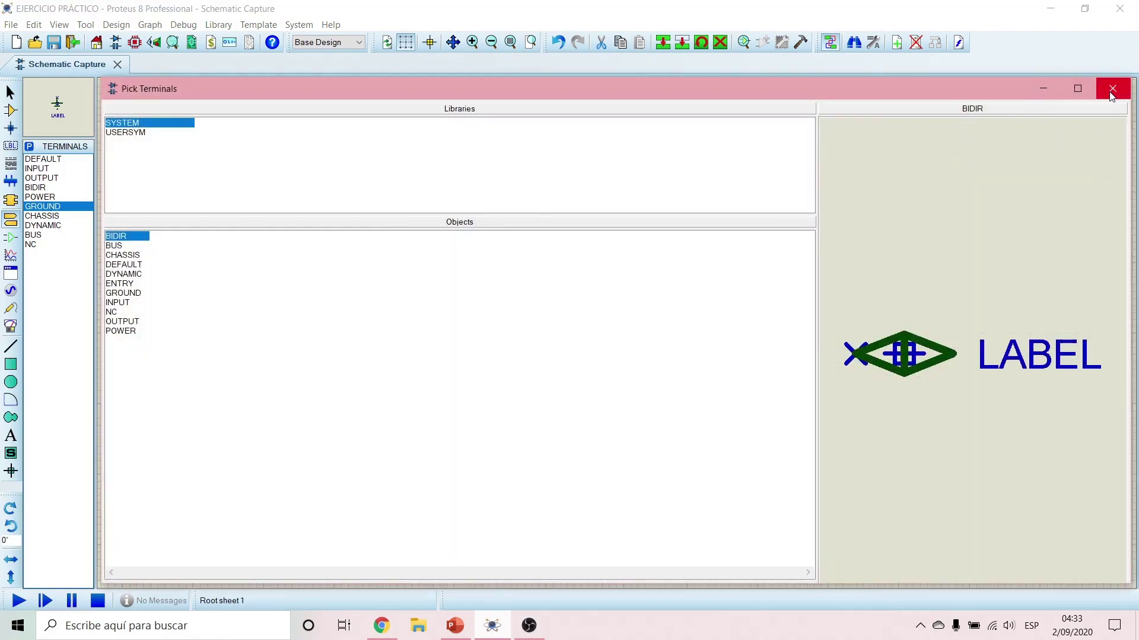
left_click(1112, 90)
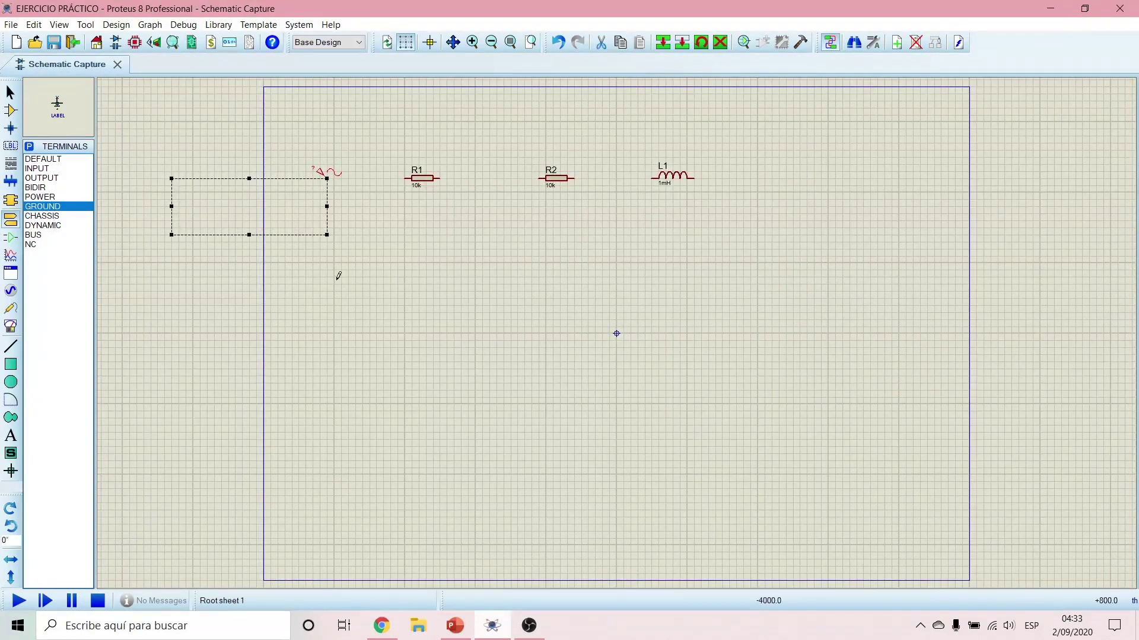
key("Escape")
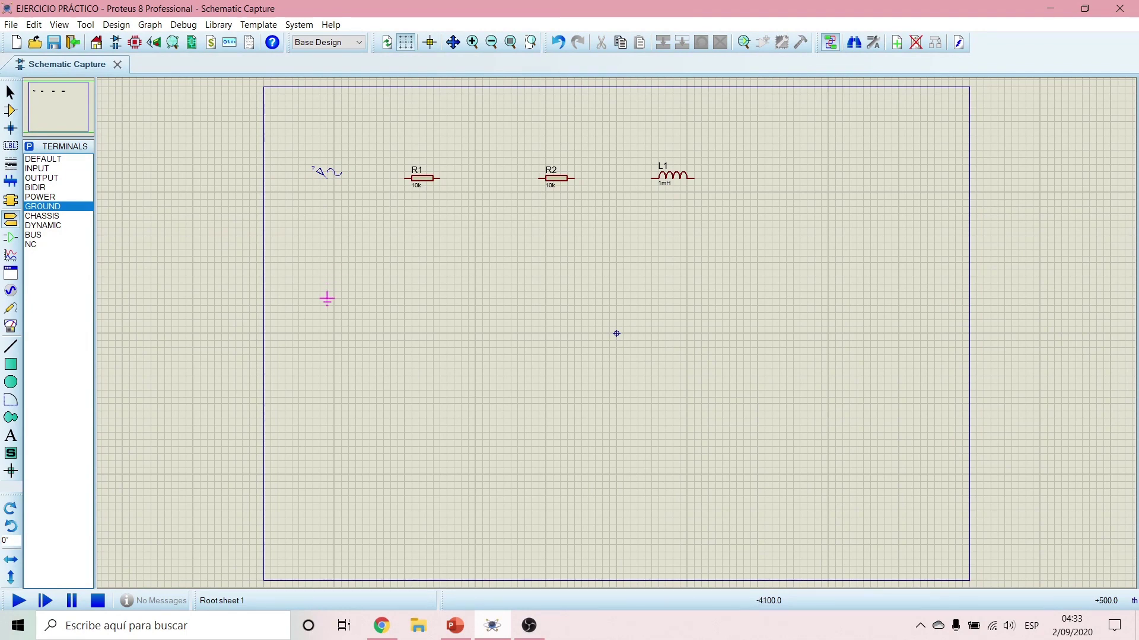
left_click(327, 298)
Wire the sine generator, R1, R2 and L1 together in series.
left_click(334, 177)
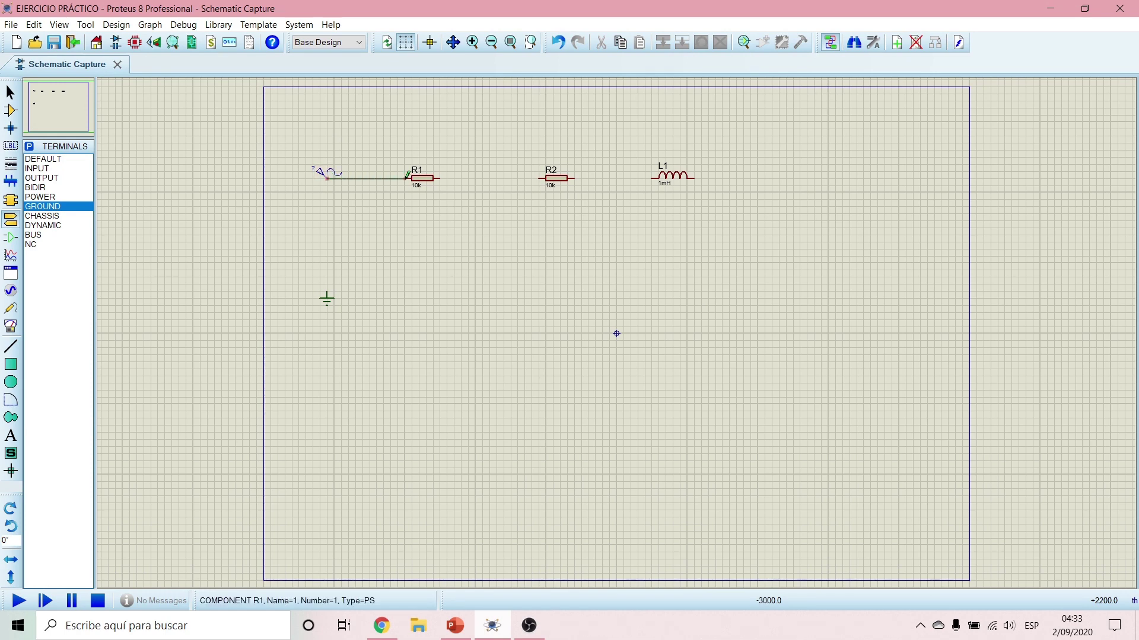
left_click(407, 177)
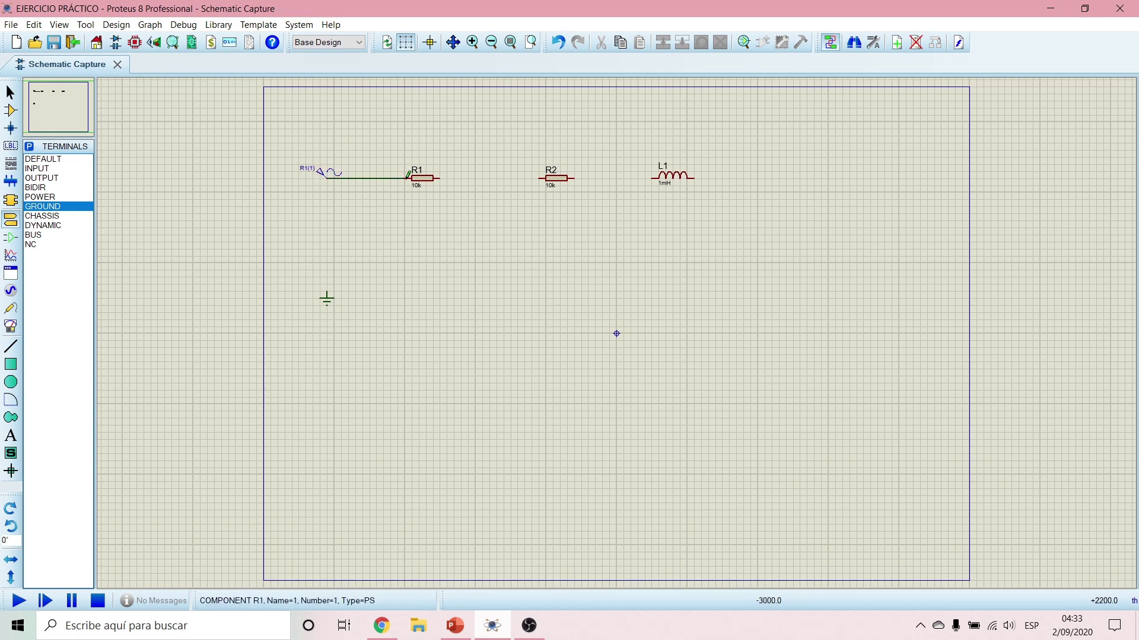
left_click(442, 178)
left_click(541, 177)
left_click(578, 176)
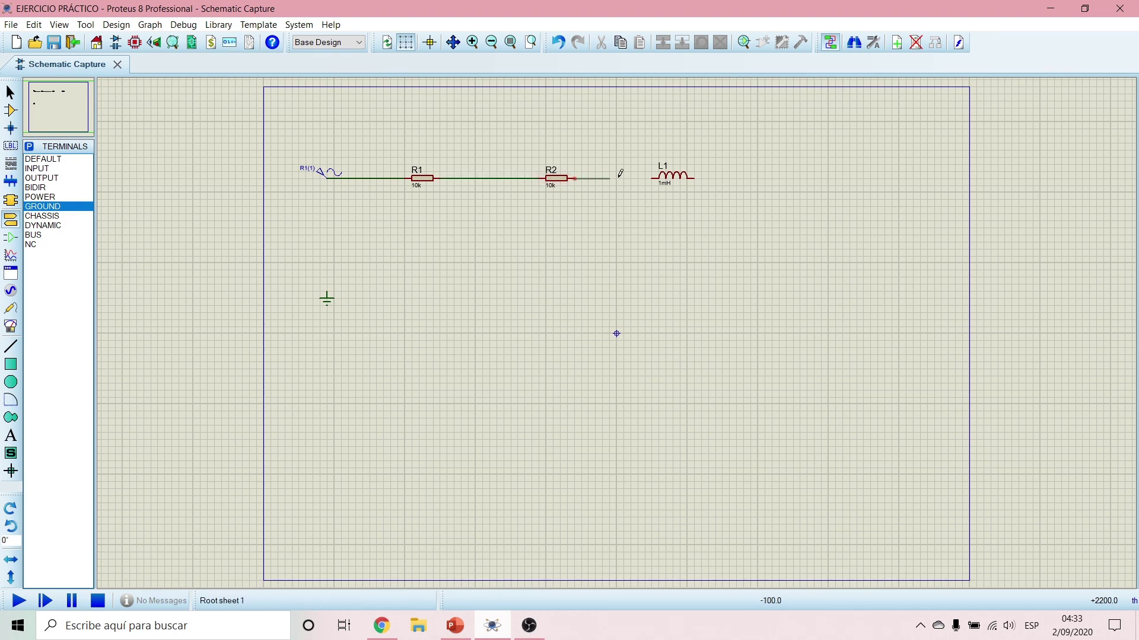
left_click(654, 175)
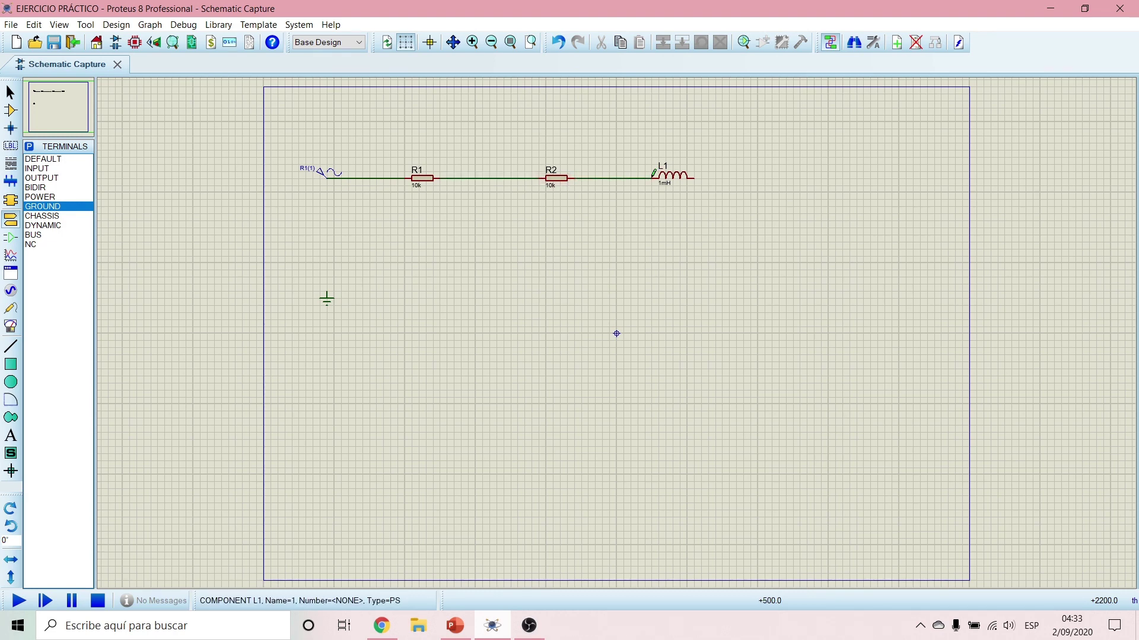
Wire the free end of L1 back beneath the components to the ground terminal to close the circuit.
left_click(698, 176)
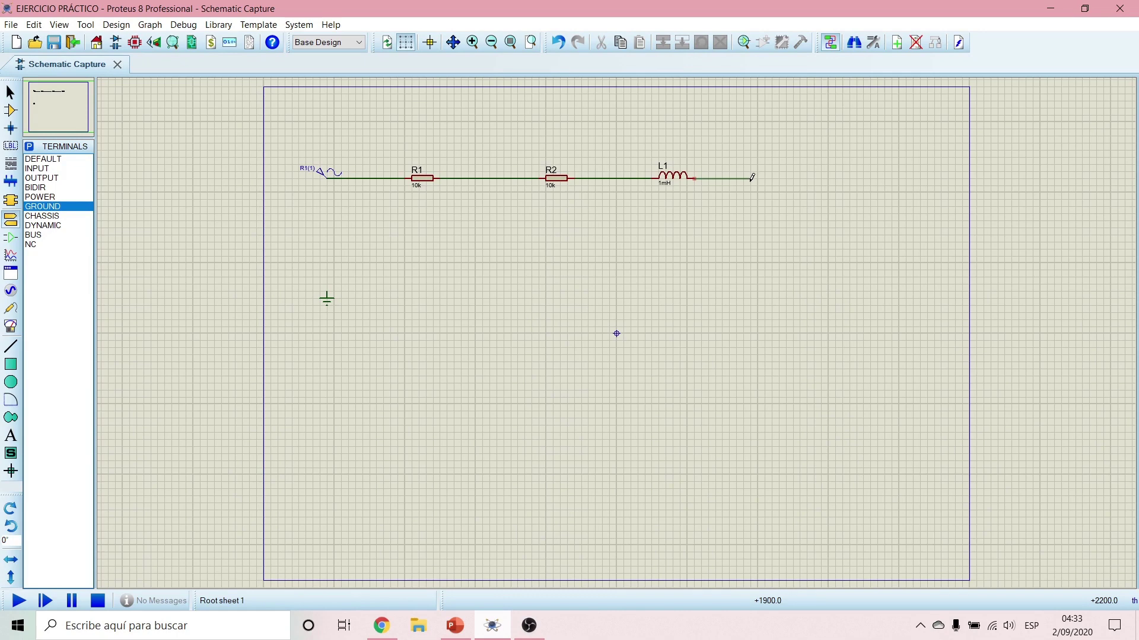
left_click(751, 270)
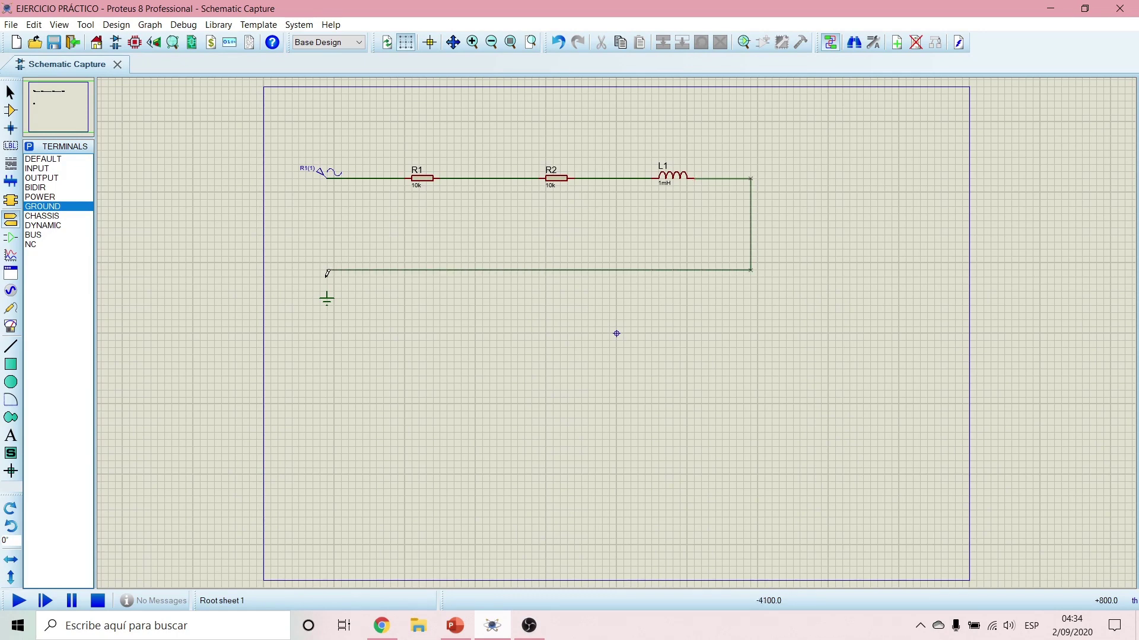
left_click(327, 292)
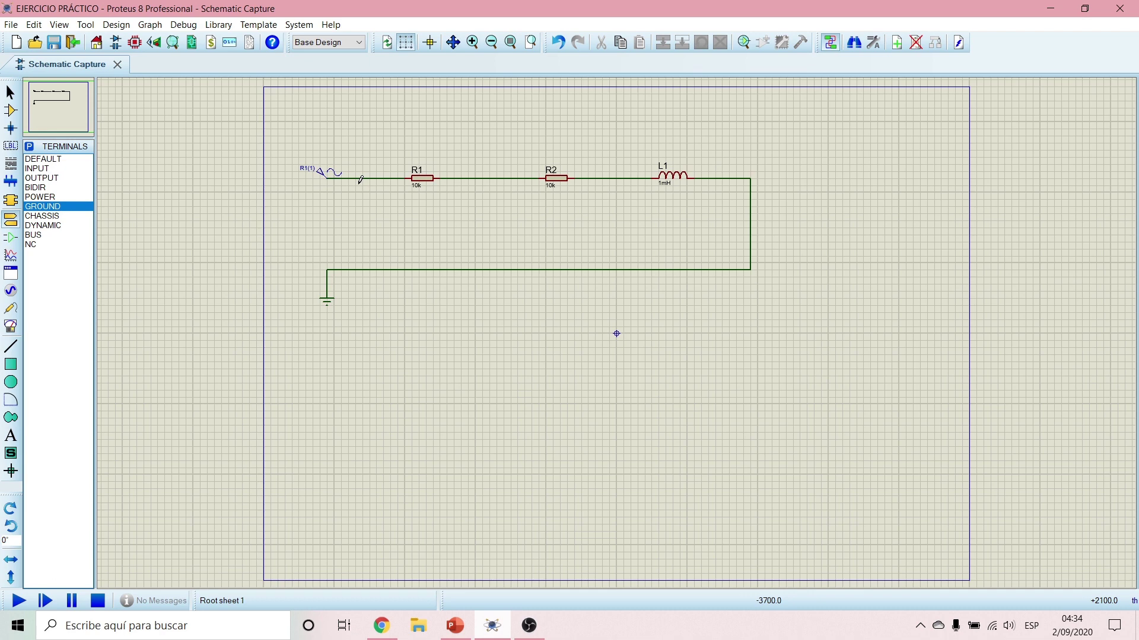
Name the sine generator FUENTE AC in its properties.
double_click(307, 177)
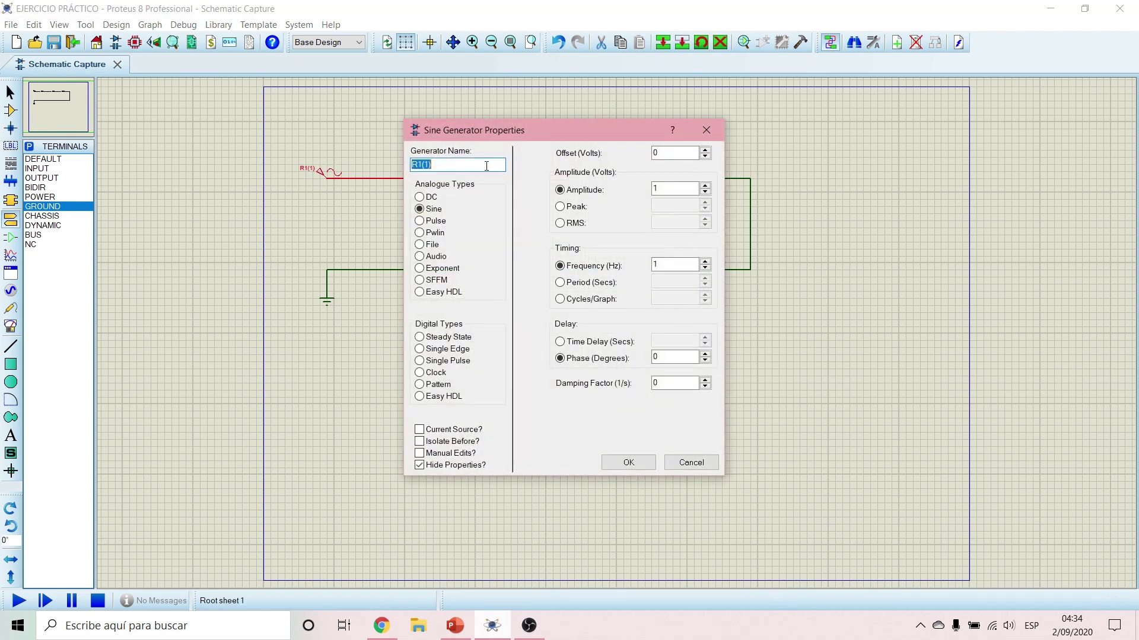
key("Caps_Lock")
type("f")
key("BackSpace")
key("BackSpace")
key("BackSpace")
key("Caps_Lock")
type("FUENTE")
Define the sine generator's amplitude as RMS with a value of 120 V and apply its properties.
left_click(572, 226)
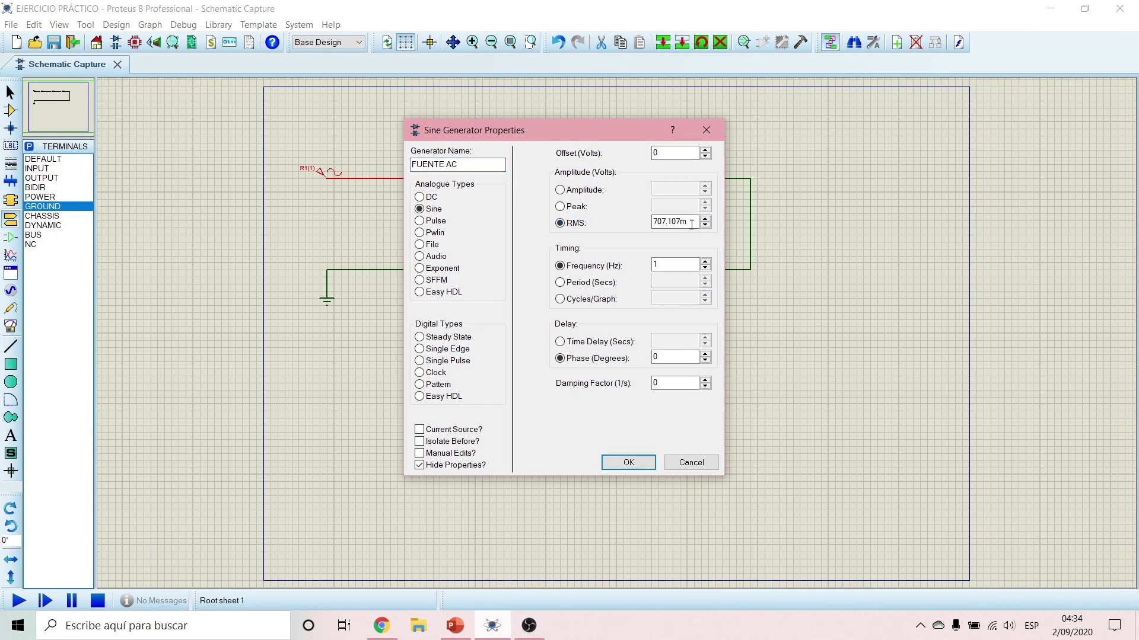
left_click_drag(691, 222, 611, 226)
type("120")
left_click(686, 265)
left_click(628, 462)
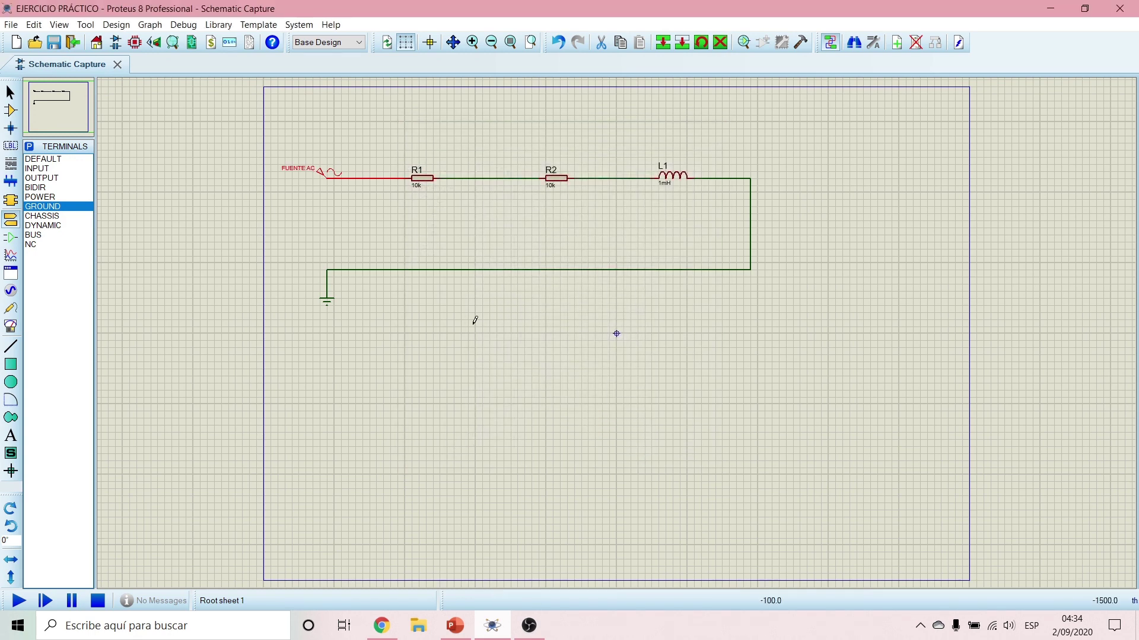
Set the value of resistor R1 to 25.
double_click(414, 191)
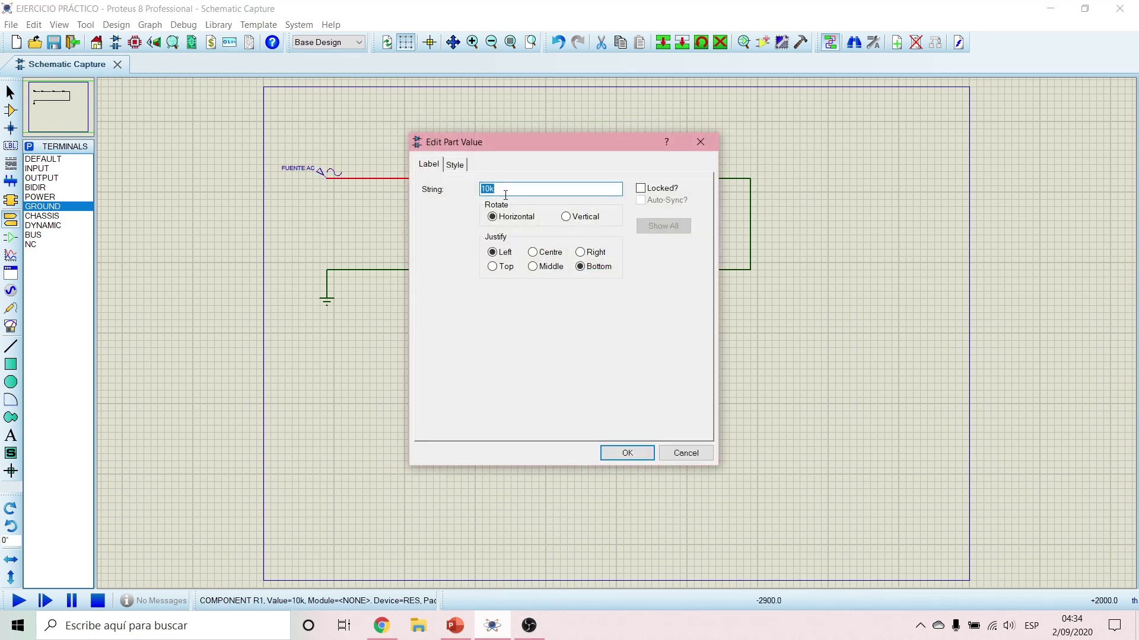
type("25")
left_click(616, 453)
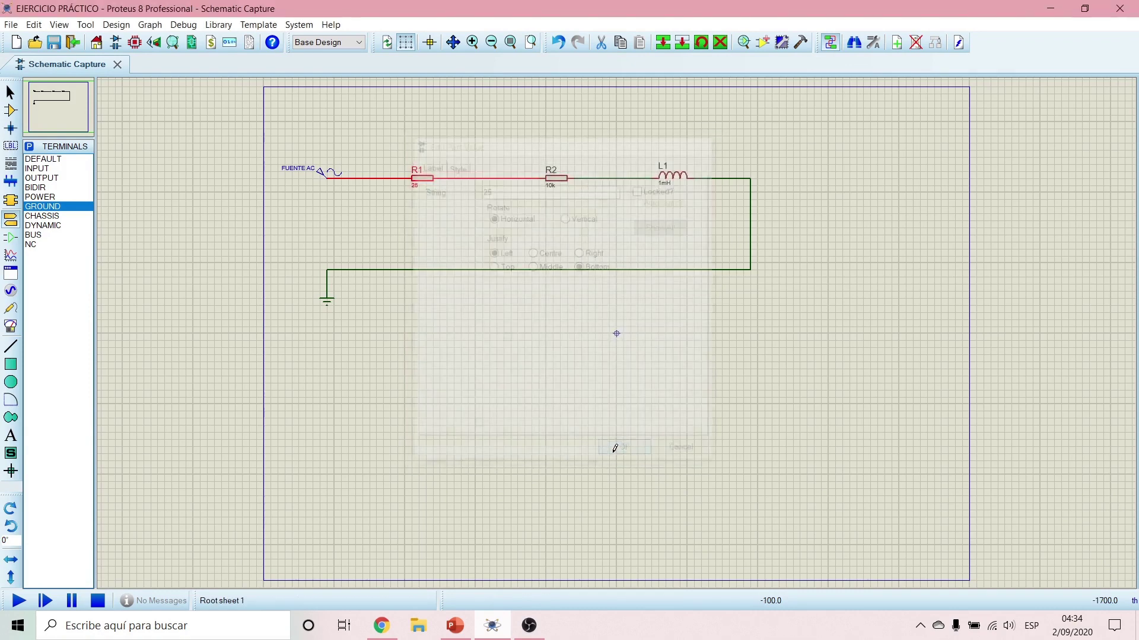
Set the value of resistor R2 to 4.956.
left_click(550, 187)
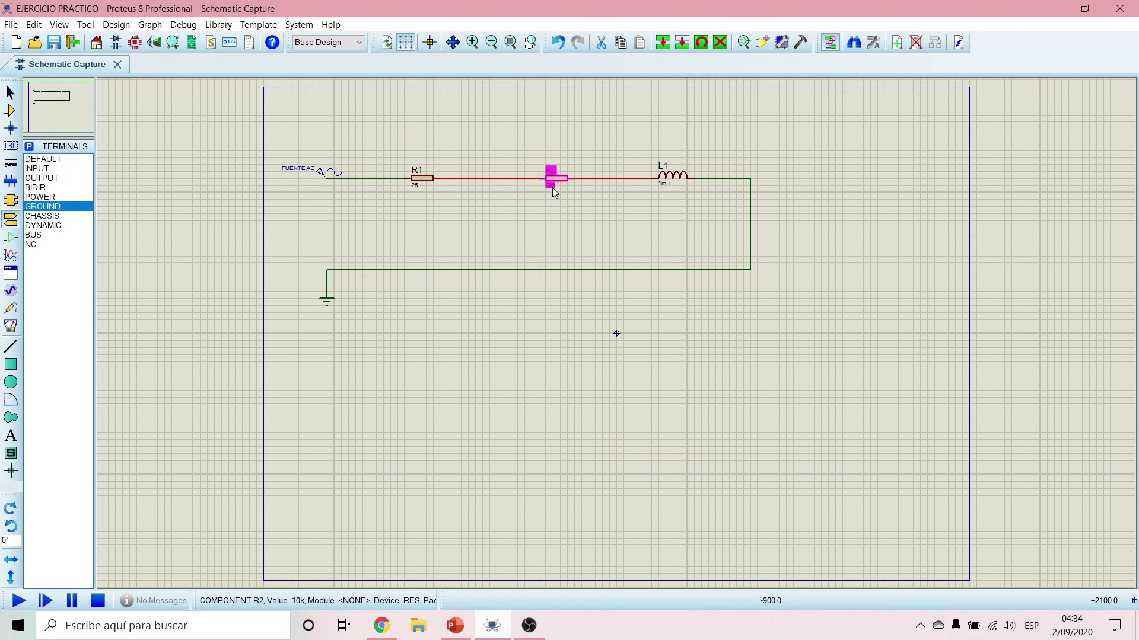
left_click(551, 187)
key("BackSpace")
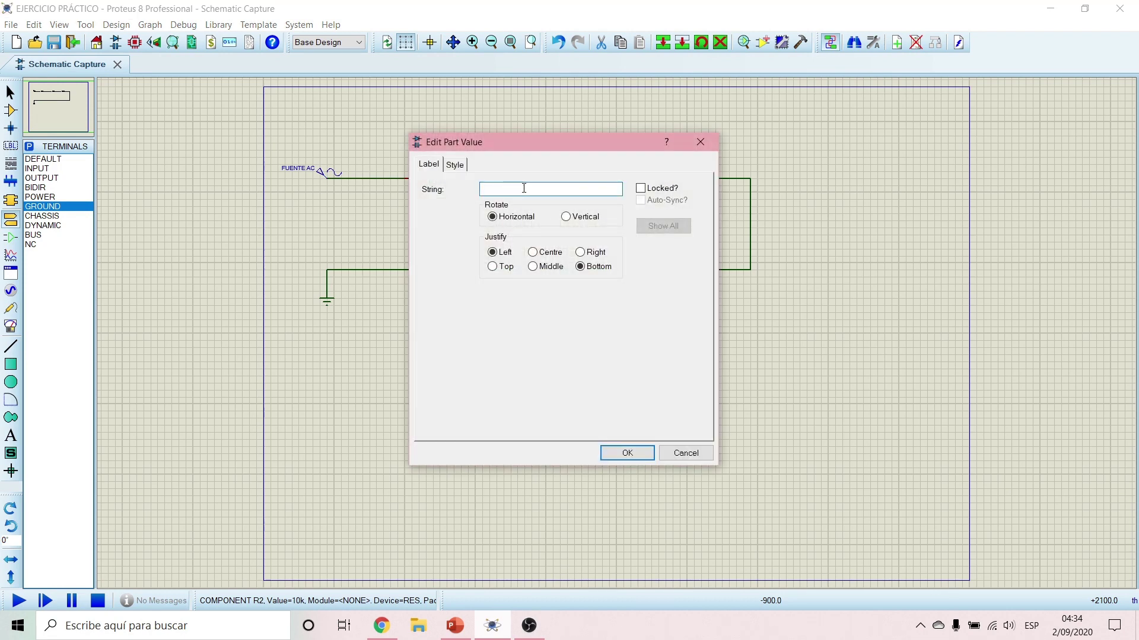
type("4.956")
key("Return")
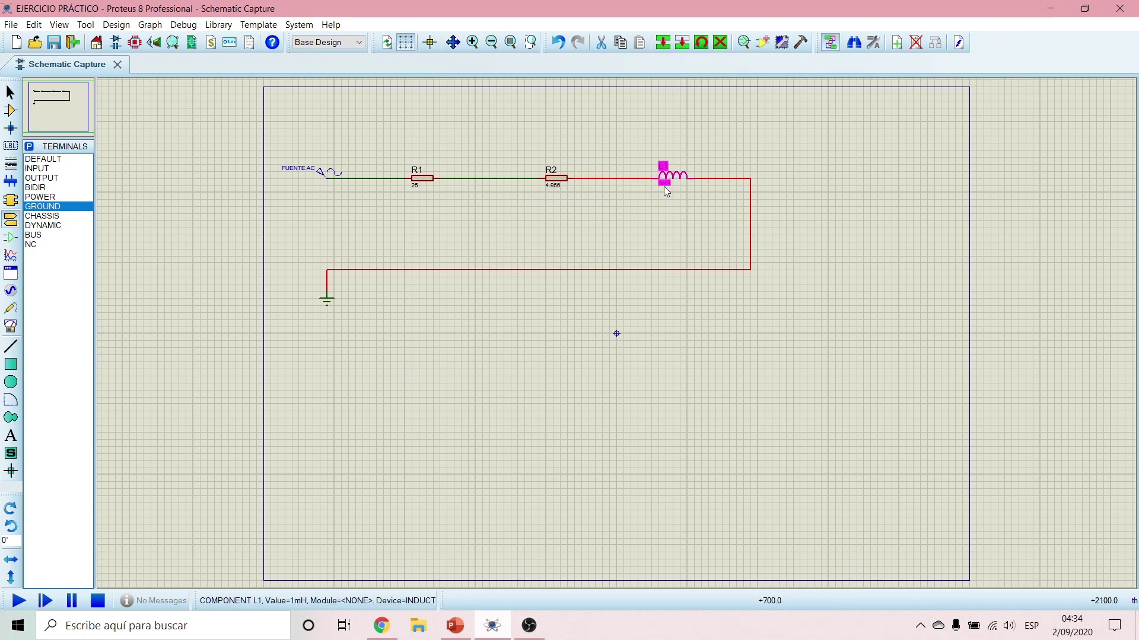
Set the value of inductor L1 to 79.46mH and deselect it.
double_click(666, 186)
left_click(483, 188)
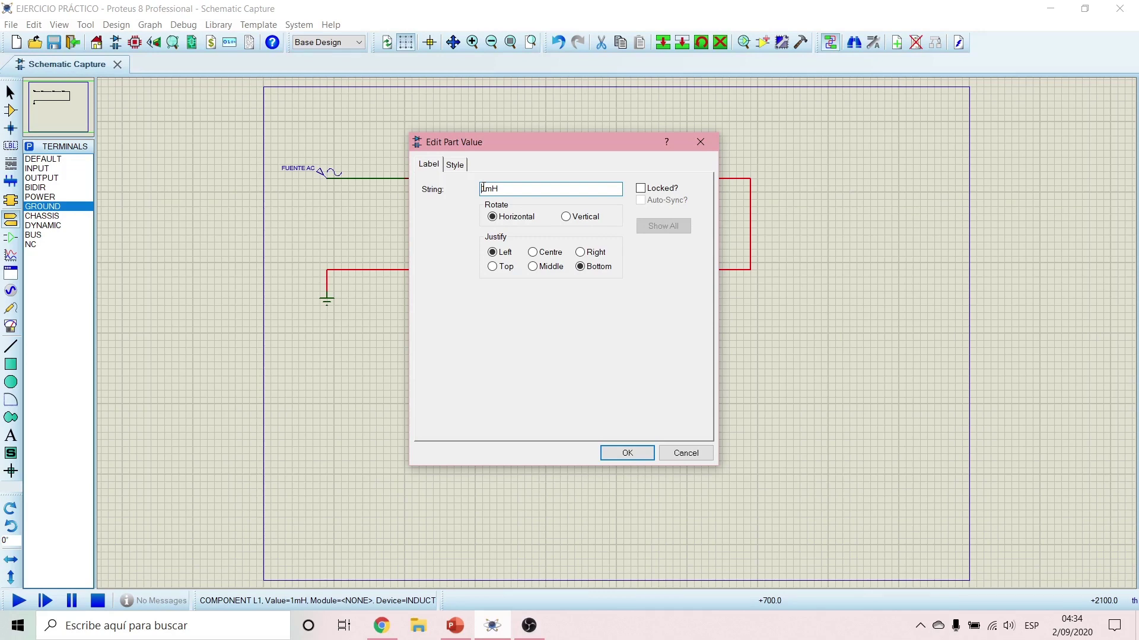
type("79.46")
key("BackSpace")
key("Return")
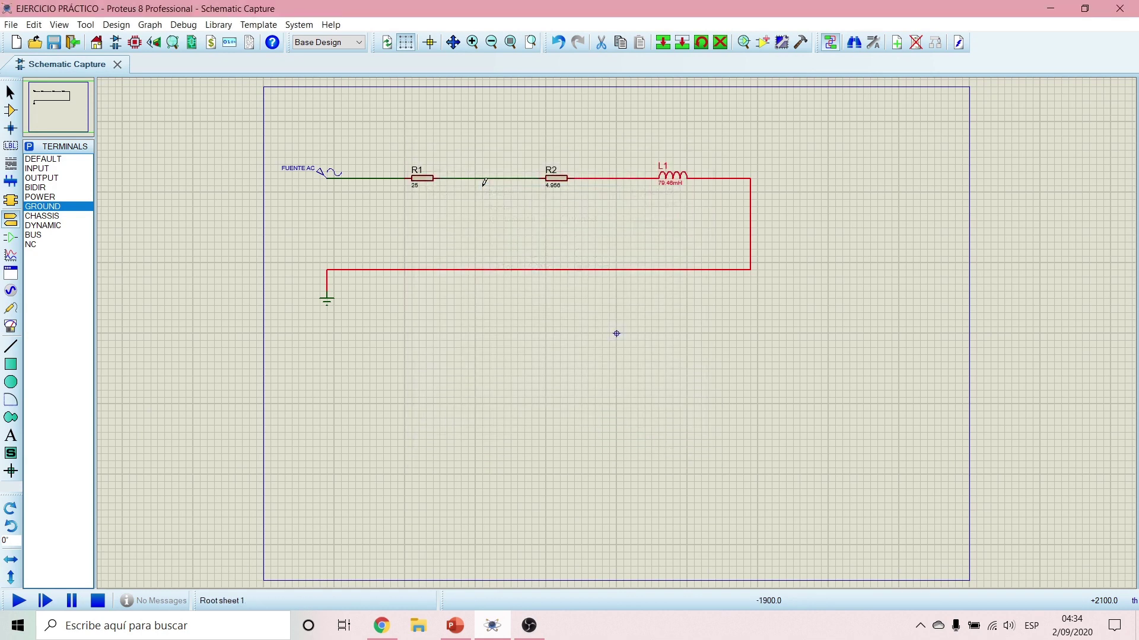
left_click(605, 156)
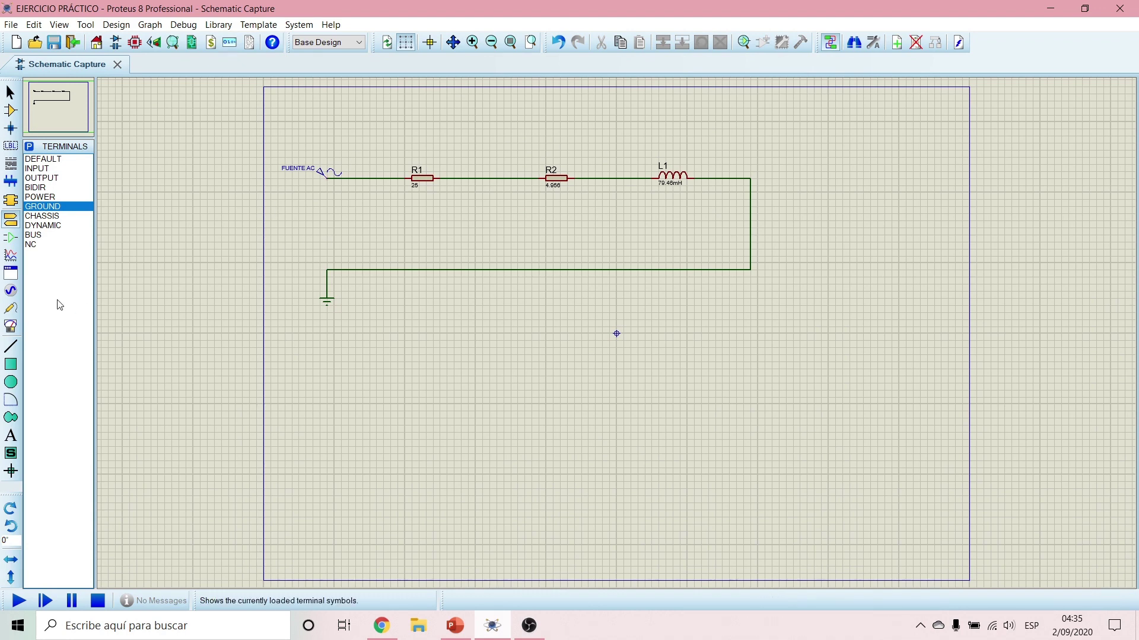
Place two AC voltmeters above the circuit, one between R1 and R2 and the other just past L1.
left_click(13, 328)
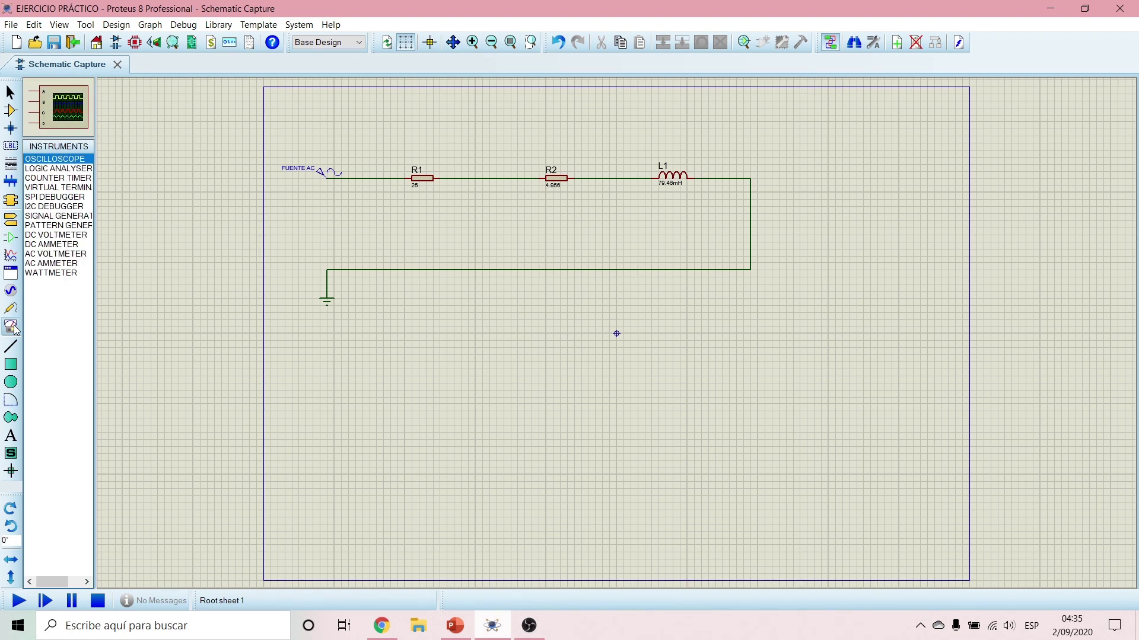
left_click(57, 257)
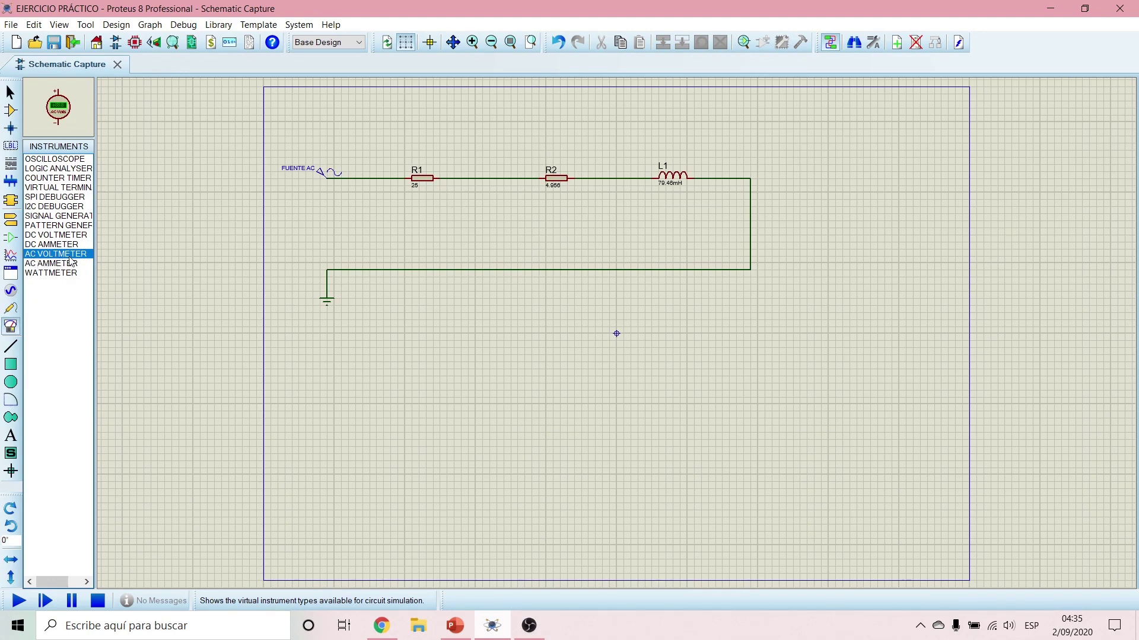
left_click(475, 141)
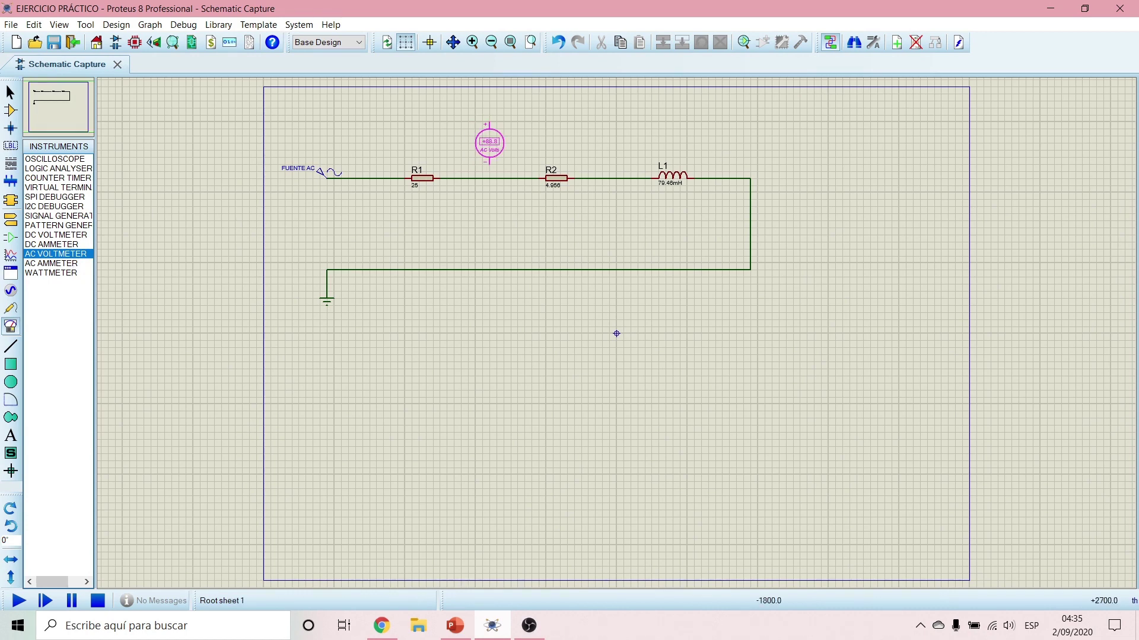
left_click(489, 142)
left_click(719, 131)
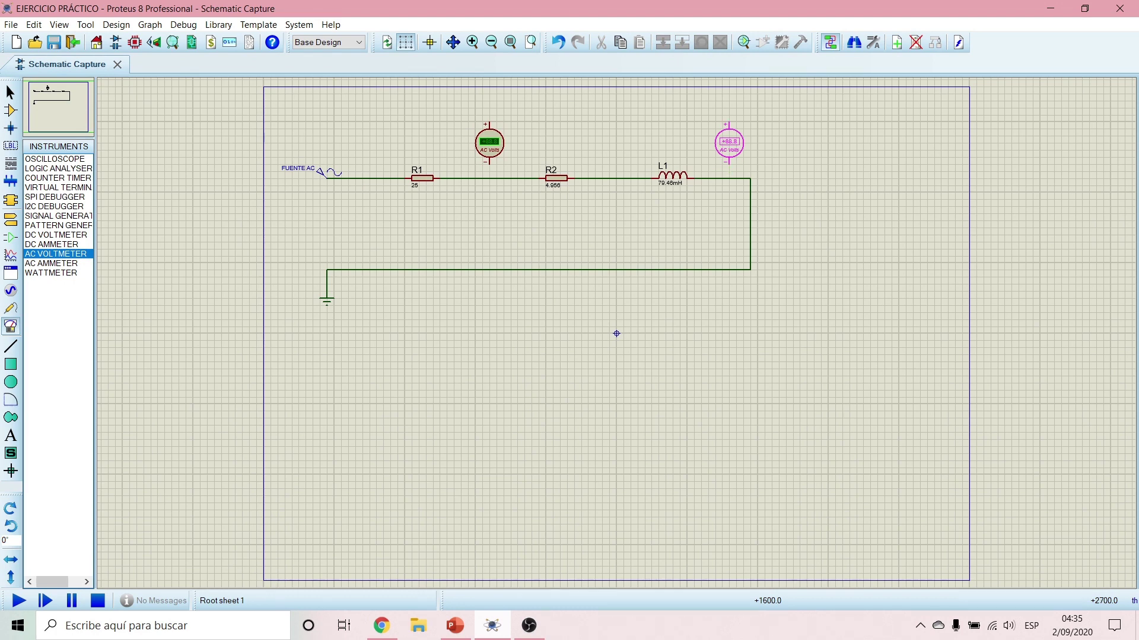
left_click(729, 143)
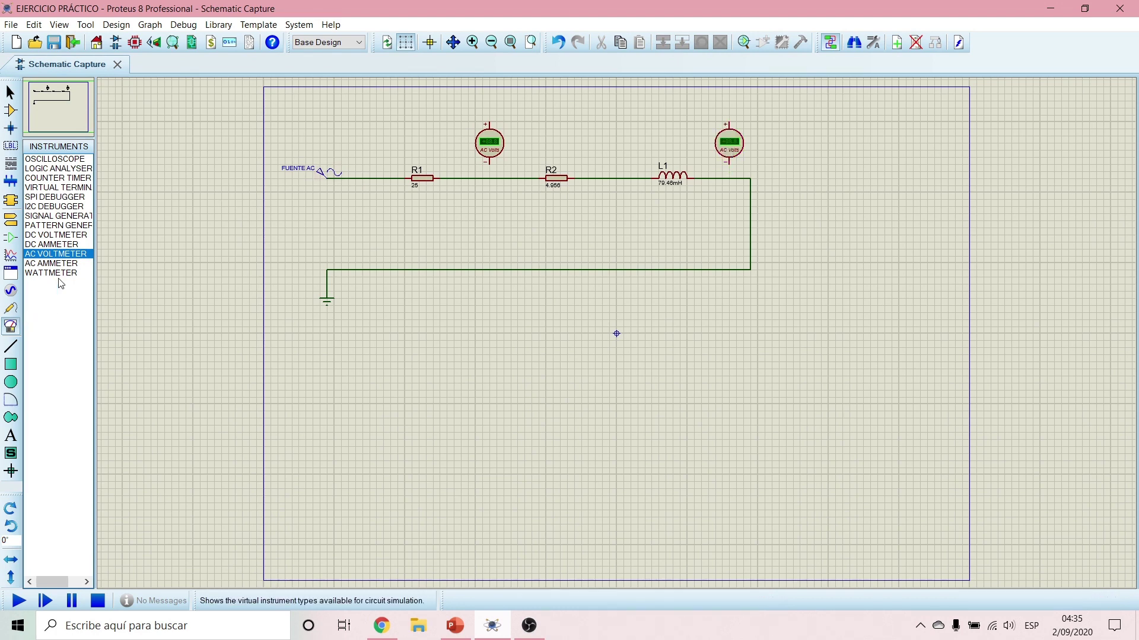
Place an AC ammeter below the wire between FUENTE AC and R1, removing the extra ammeter that overlaps the wire.
left_click(73, 264)
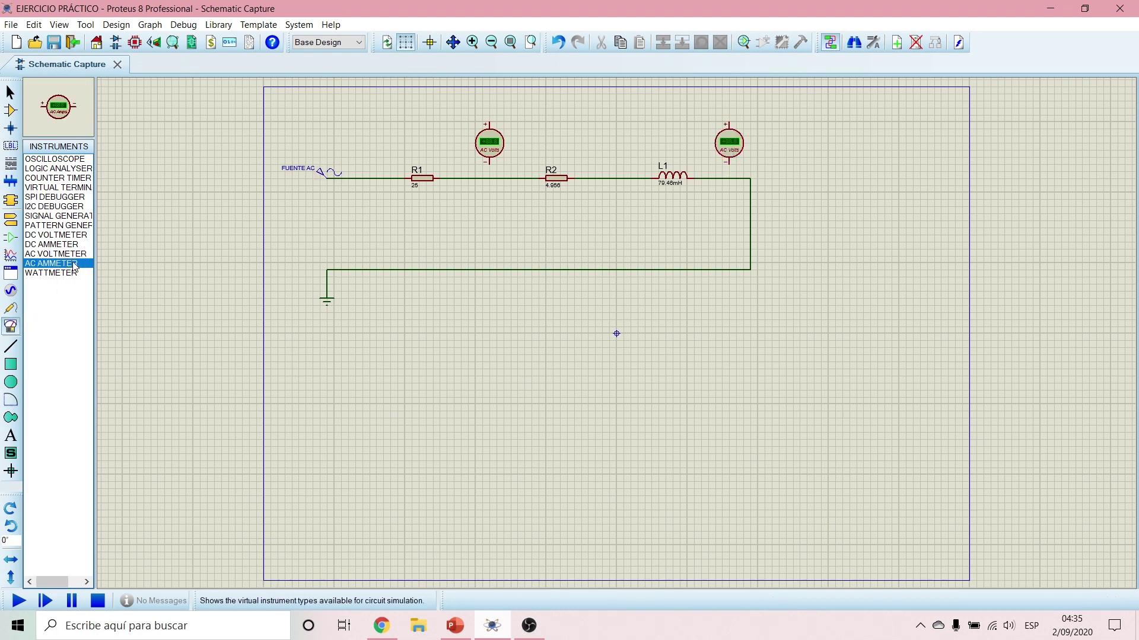
left_click(382, 190)
left_click(383, 191)
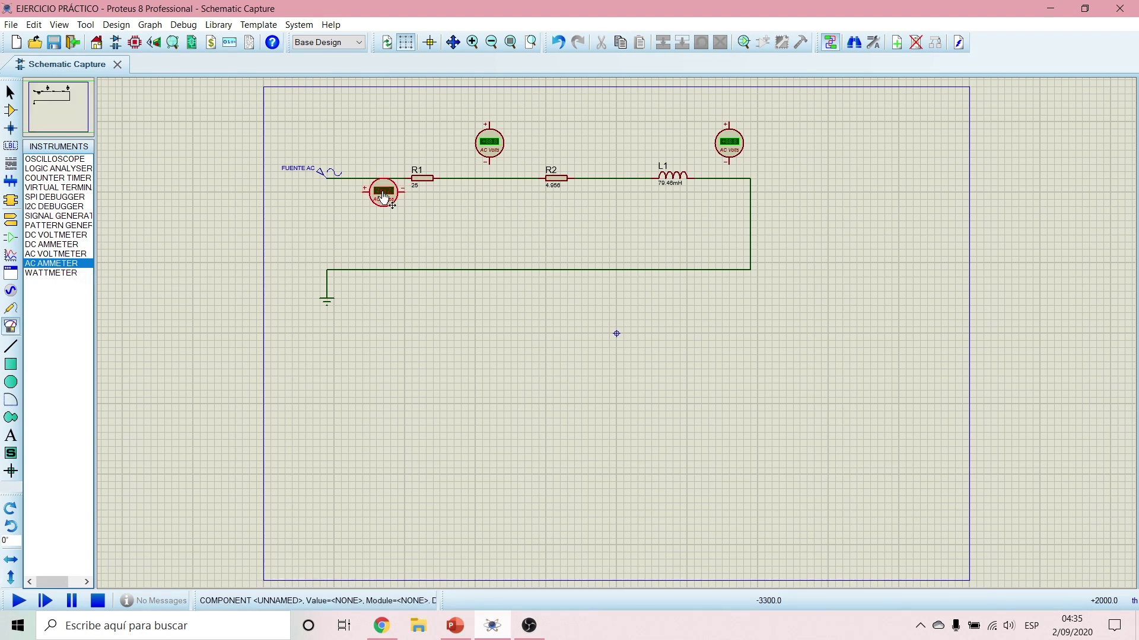
double_click(384, 199)
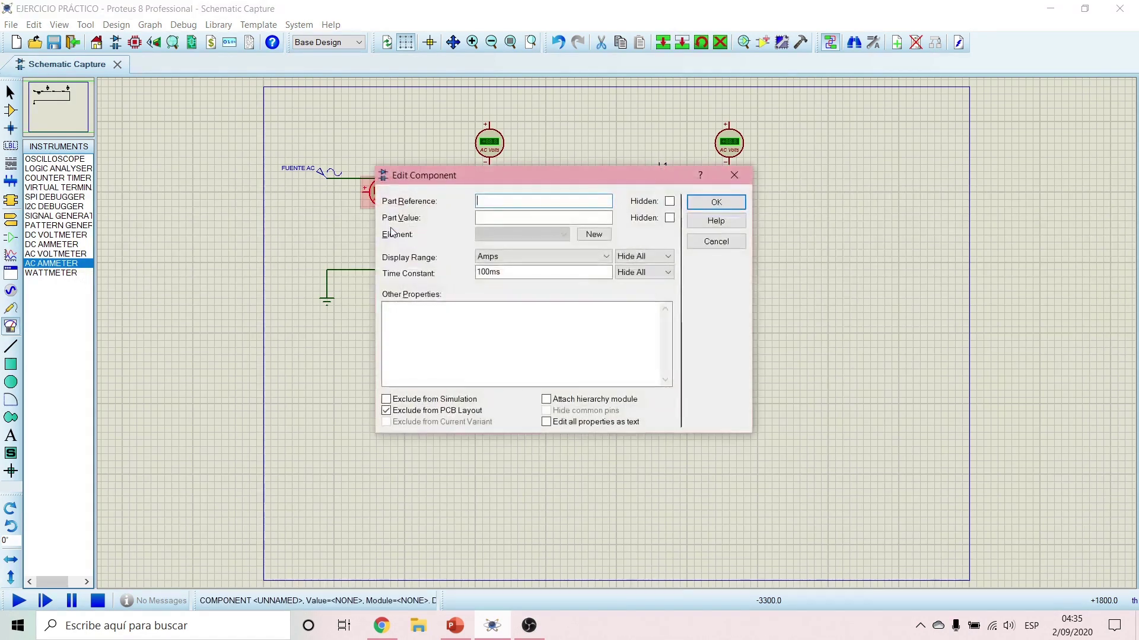
key("Escape")
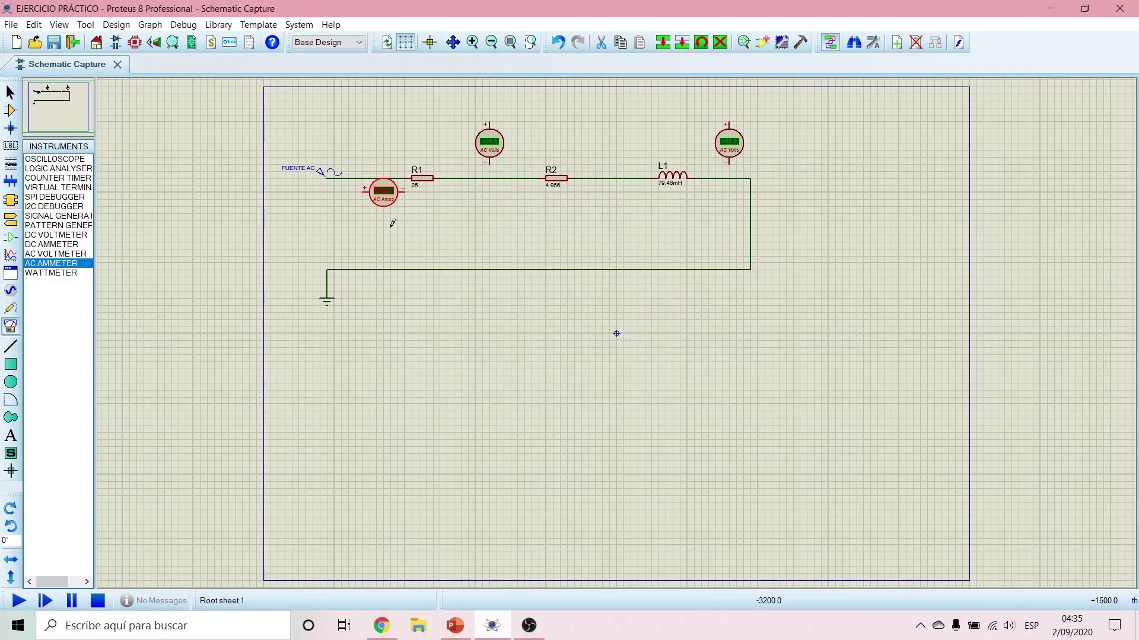
left_click(397, 221)
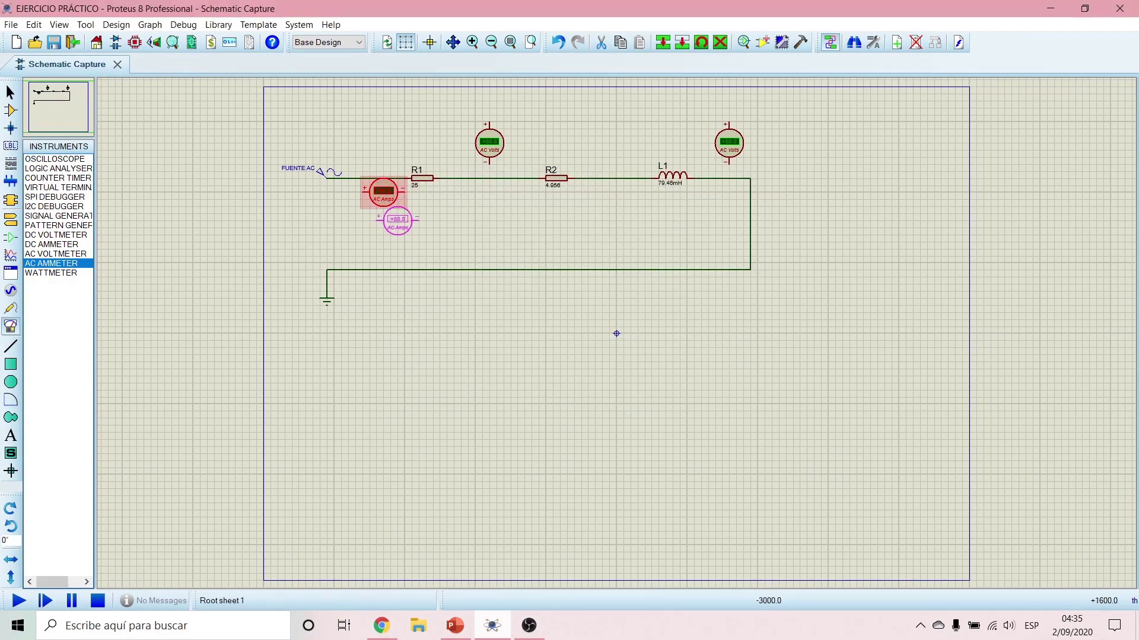
left_click(398, 221)
left_click_drag(397, 192, 339, 170)
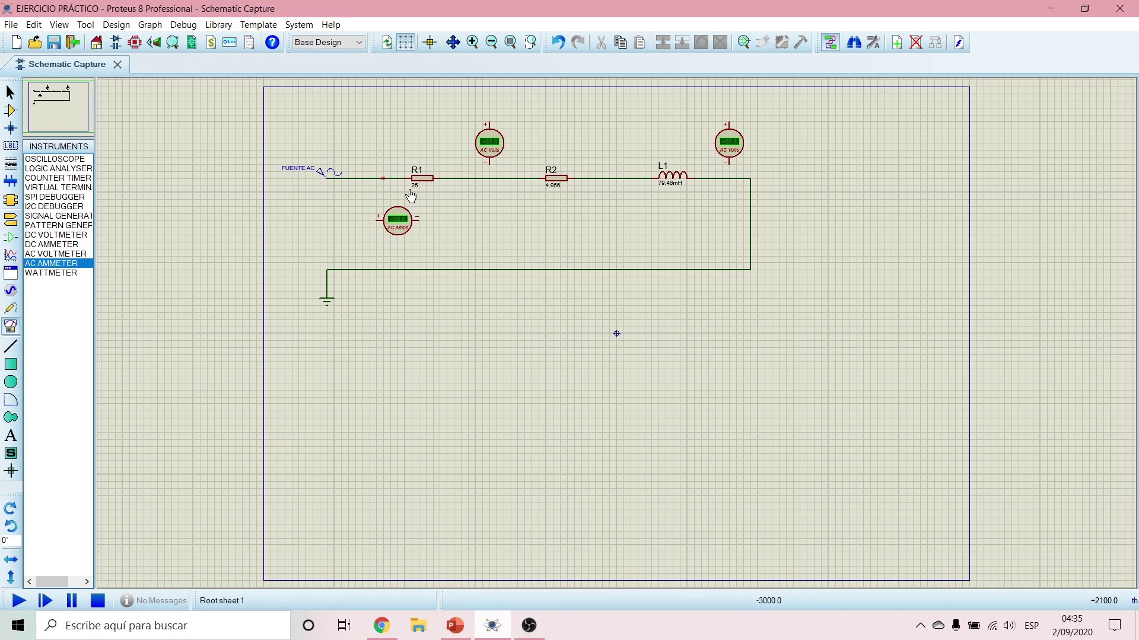
Delete the wire between FUENTE AC and R1 and connect the AC ammeter in series in that gap.
left_click_drag(405, 186, 341, 148)
key("Delete")
left_click(382, 222)
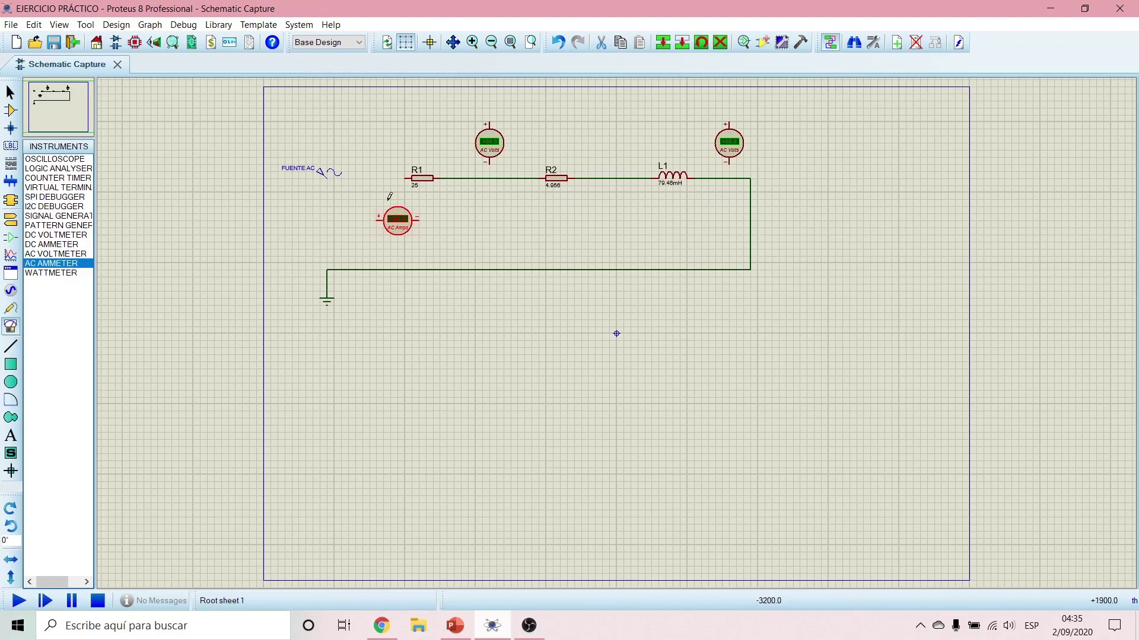
left_click_drag(393, 221, 372, 178)
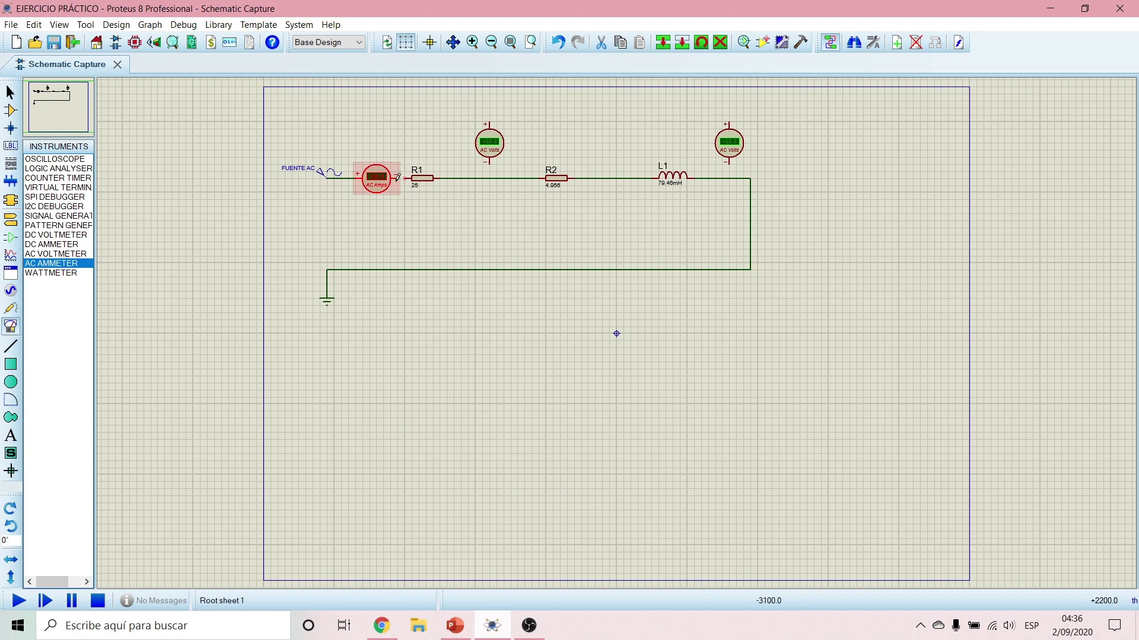
left_click_drag(426, 221, 396, 180)
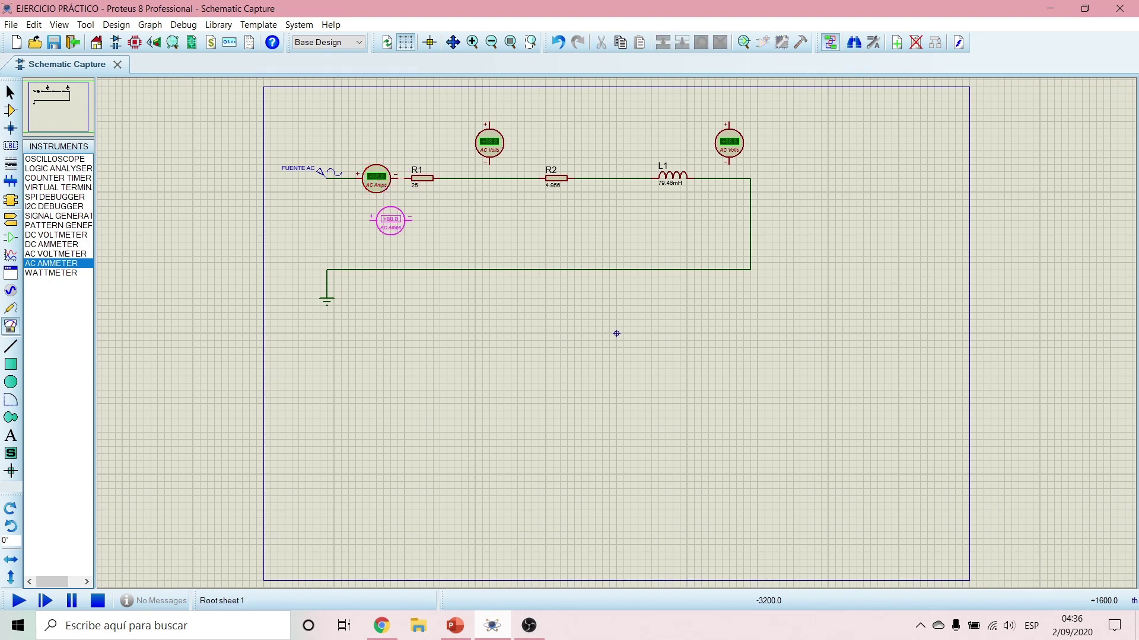
right_click(390, 221)
Wire the first AC voltmeter in parallel across R1, its negative terminal after R1 and its positive terminal before it.
left_click(492, 164)
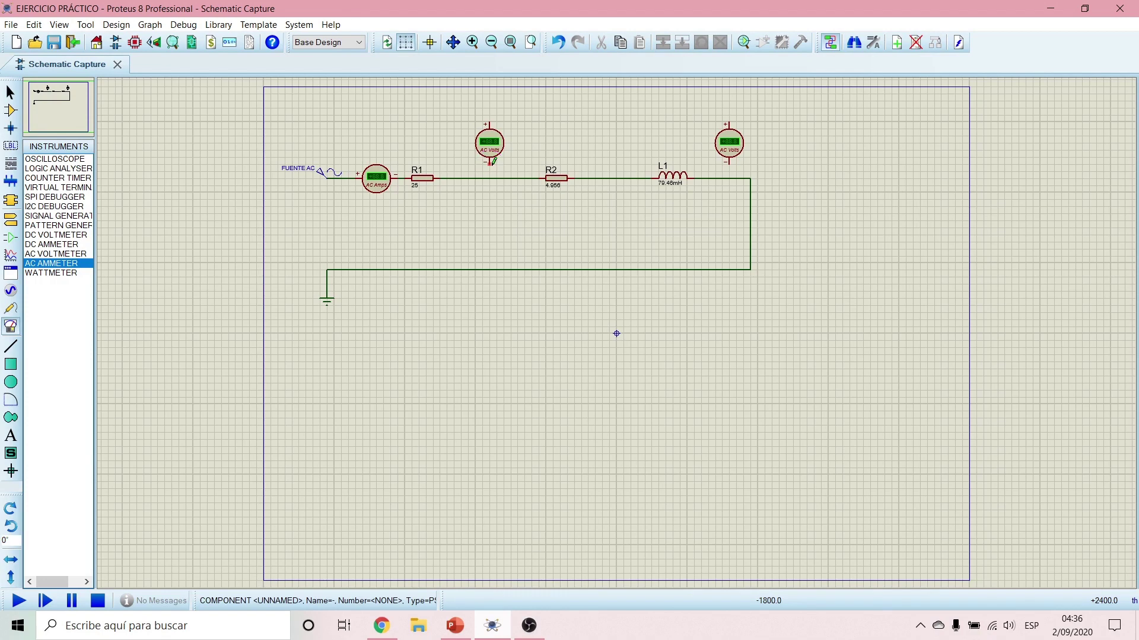
left_click(491, 163)
left_click(489, 177)
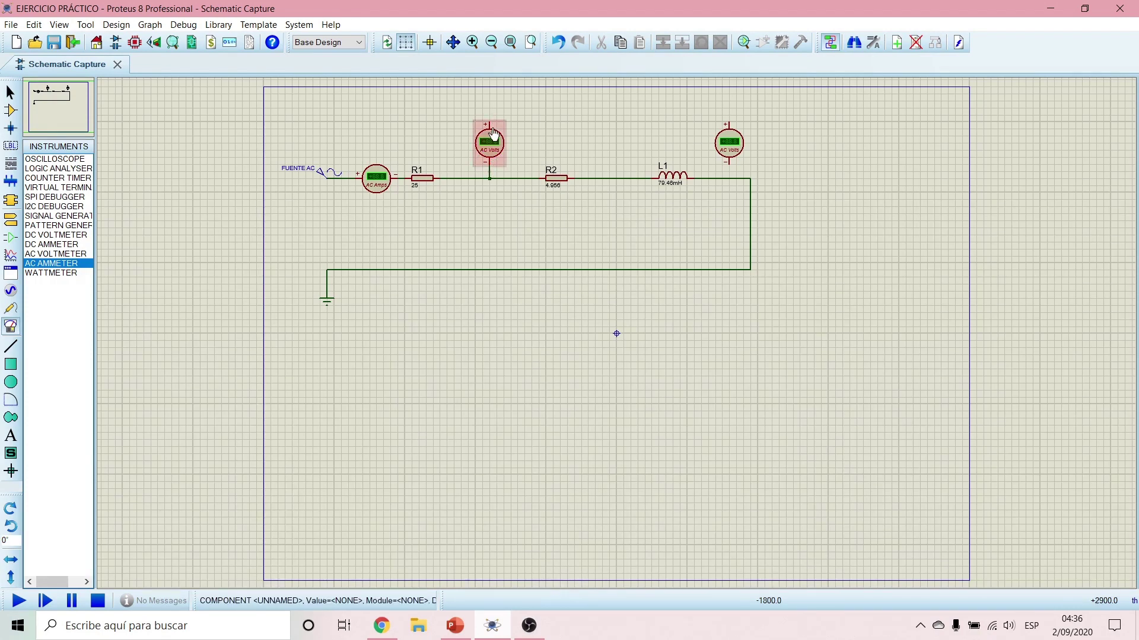
left_click(489, 121)
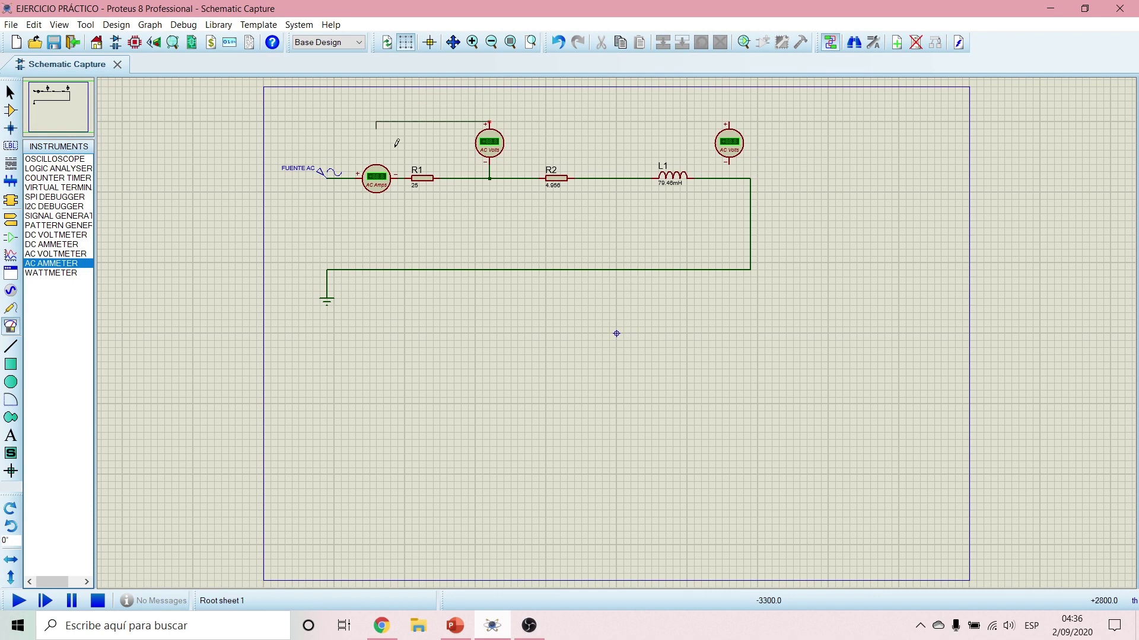
left_click(405, 177)
Wire the second AC voltmeter across the series pair R2 and L1, with its positive terminal before R2 and negative after L1.
left_click(728, 118)
left_click(517, 177)
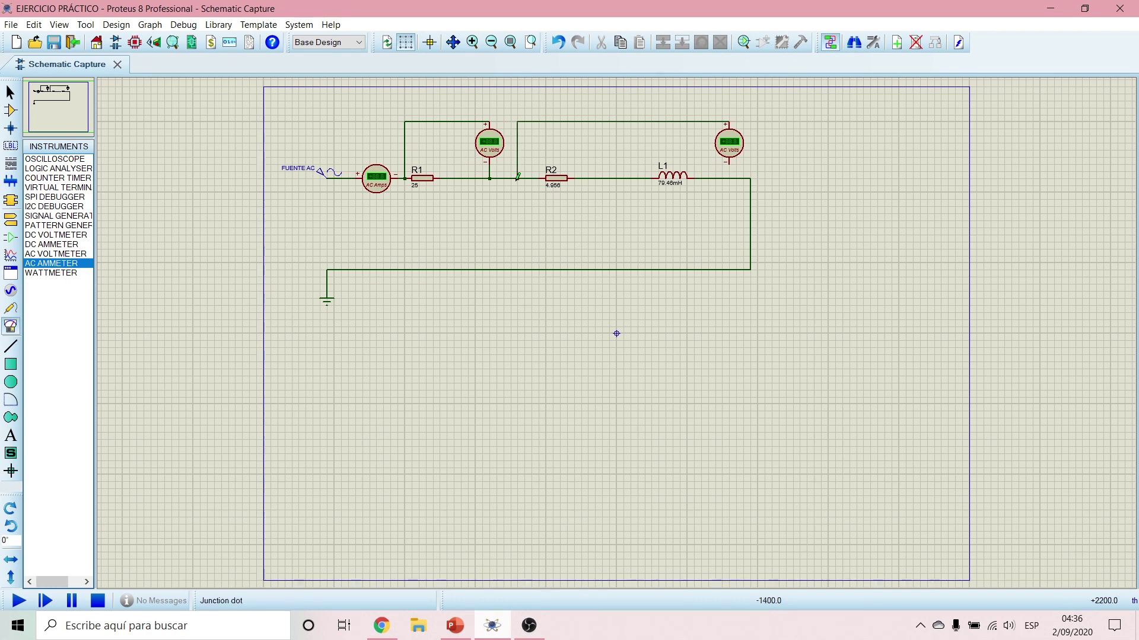
left_click(729, 163)
left_click(729, 178)
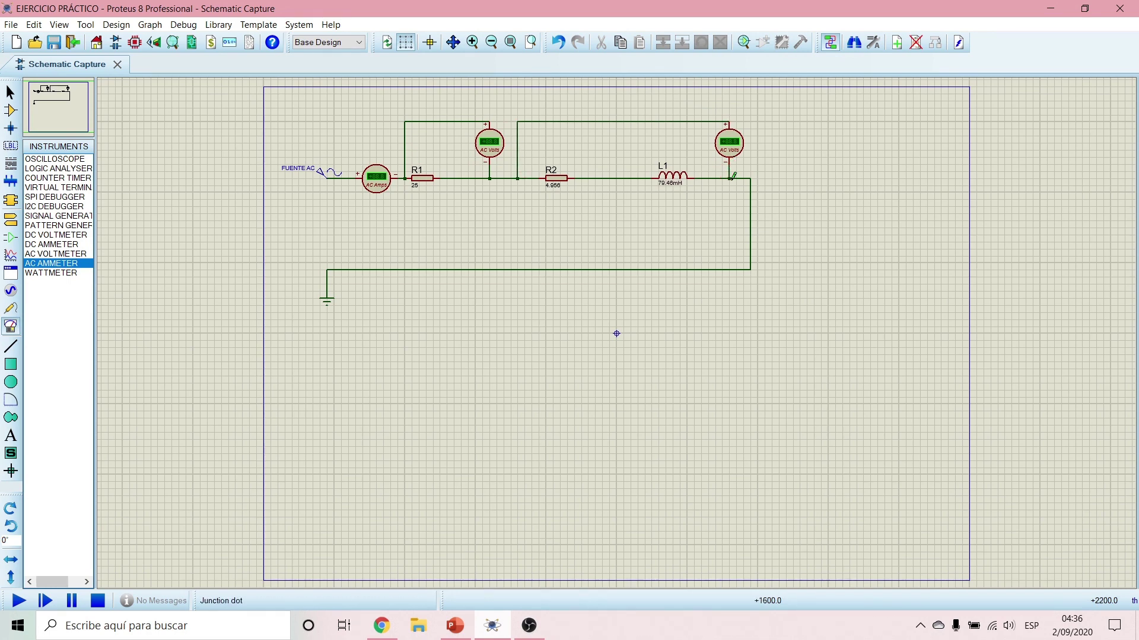
Run the simulation and examine the AC ammeter and both AC voltmeter readings.
left_click(469, 45)
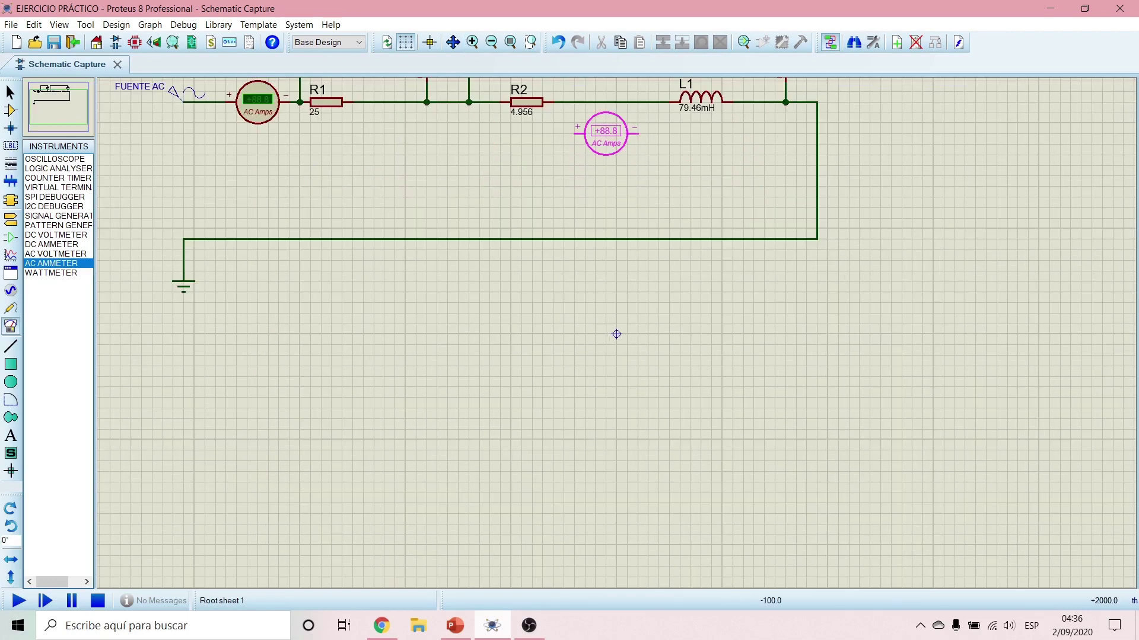
key("Escape")
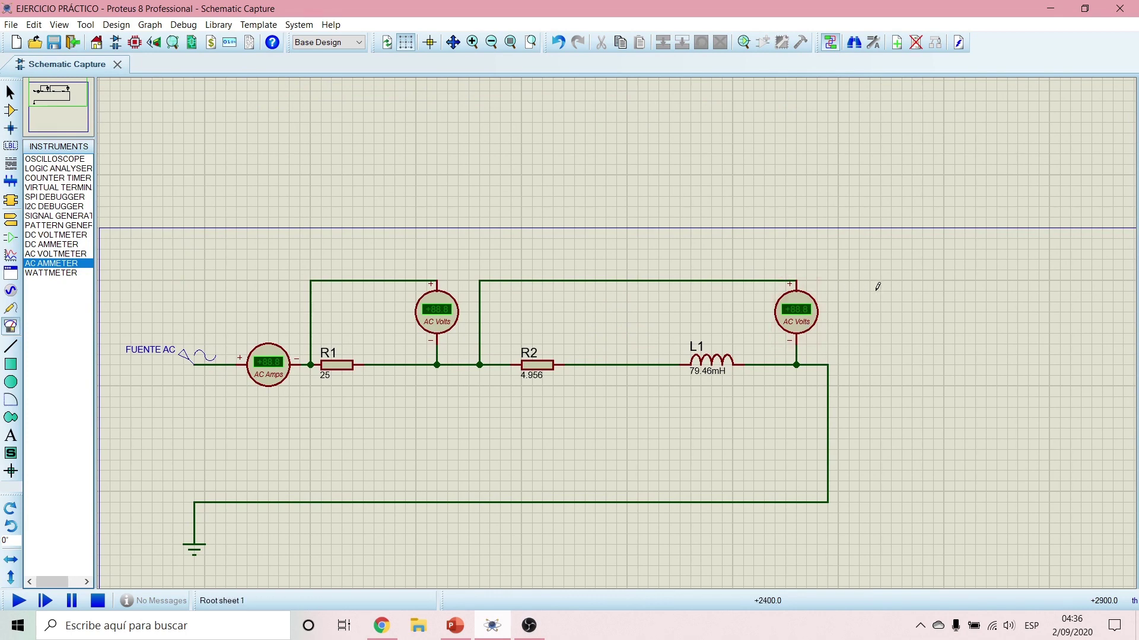
key("F12")
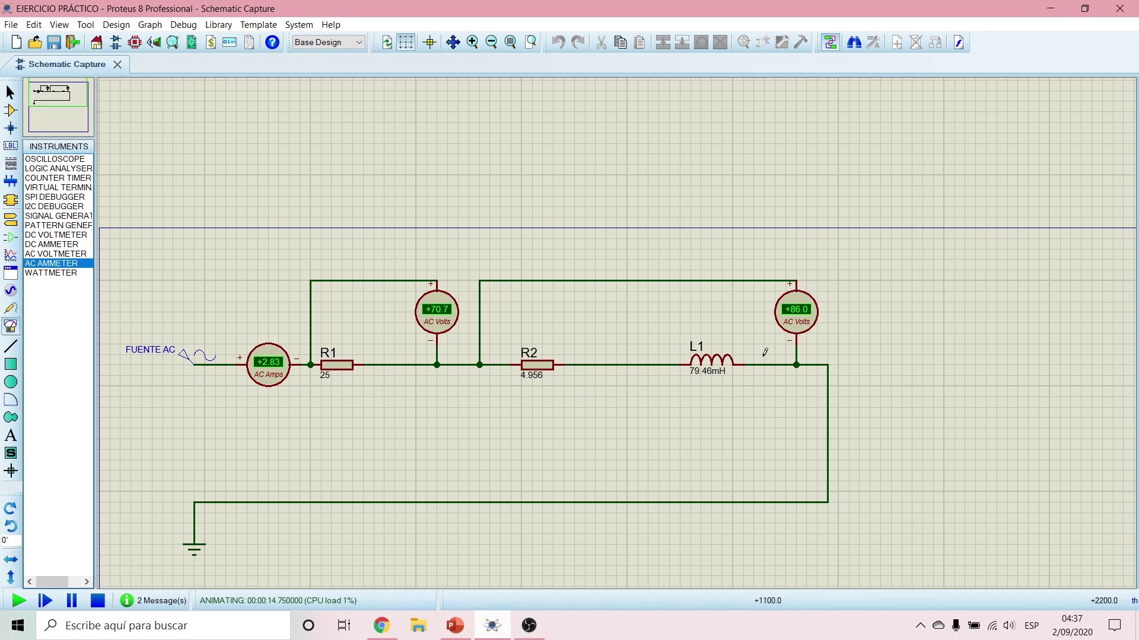
Stop the simulation and place two more AC voltmeters, one above R2 and one above L1.
left_click(76, 254)
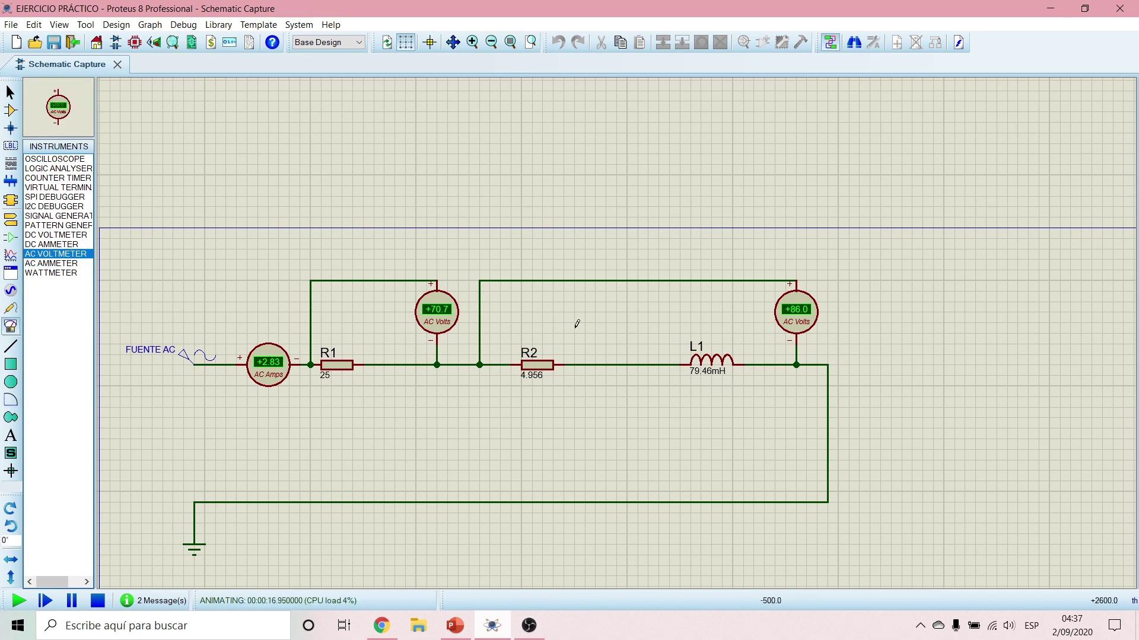
key("space")
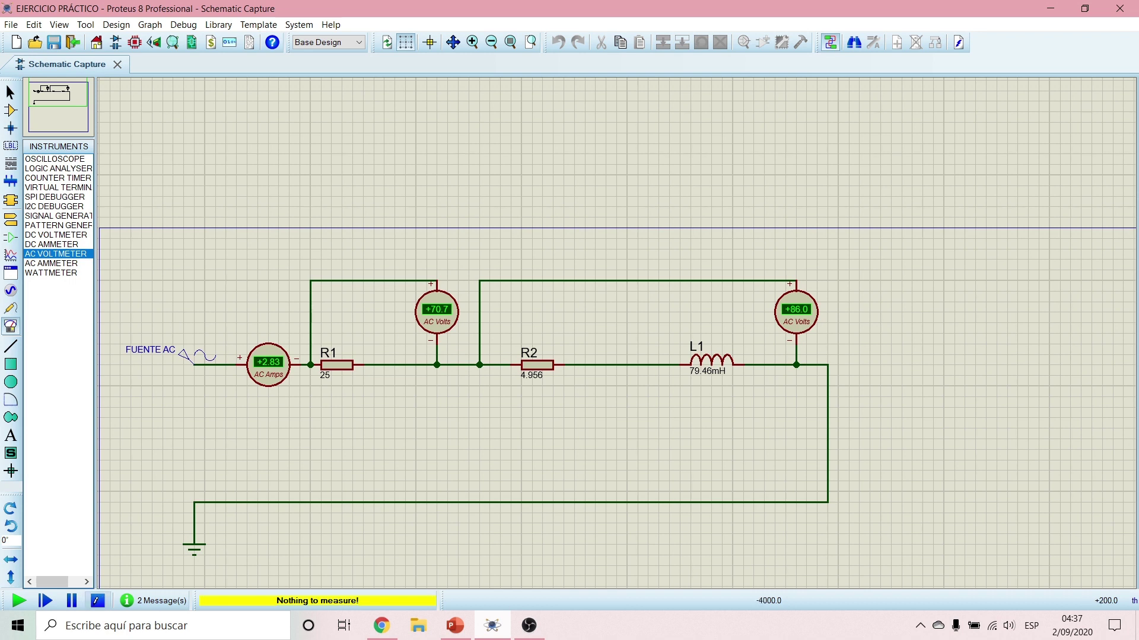
left_click(98, 601)
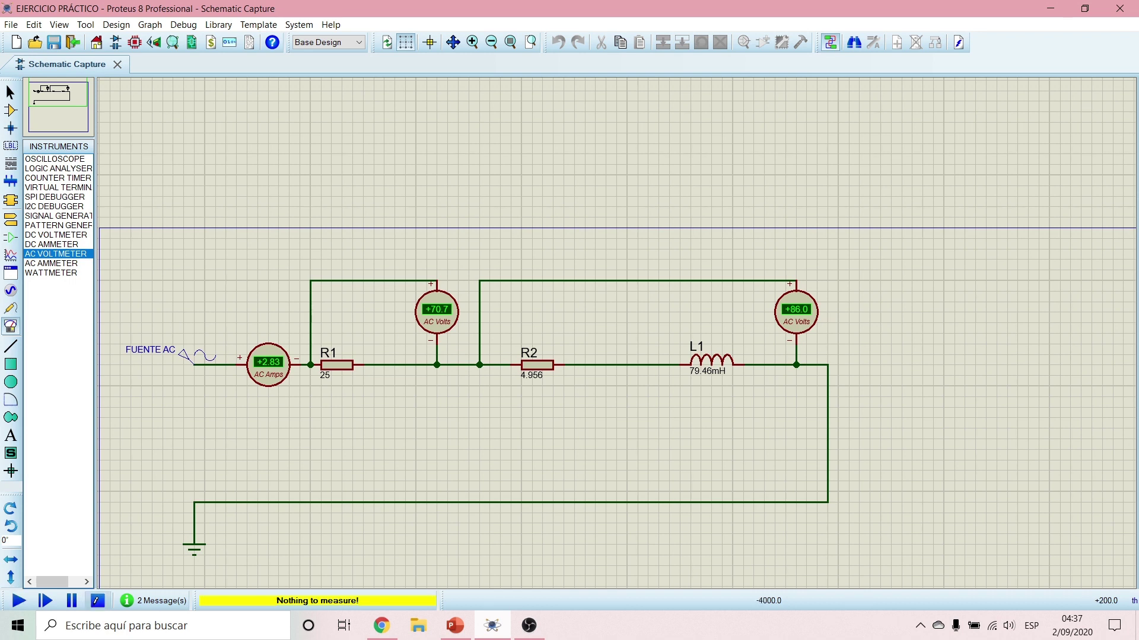
left_click(65, 256)
left_click(583, 314)
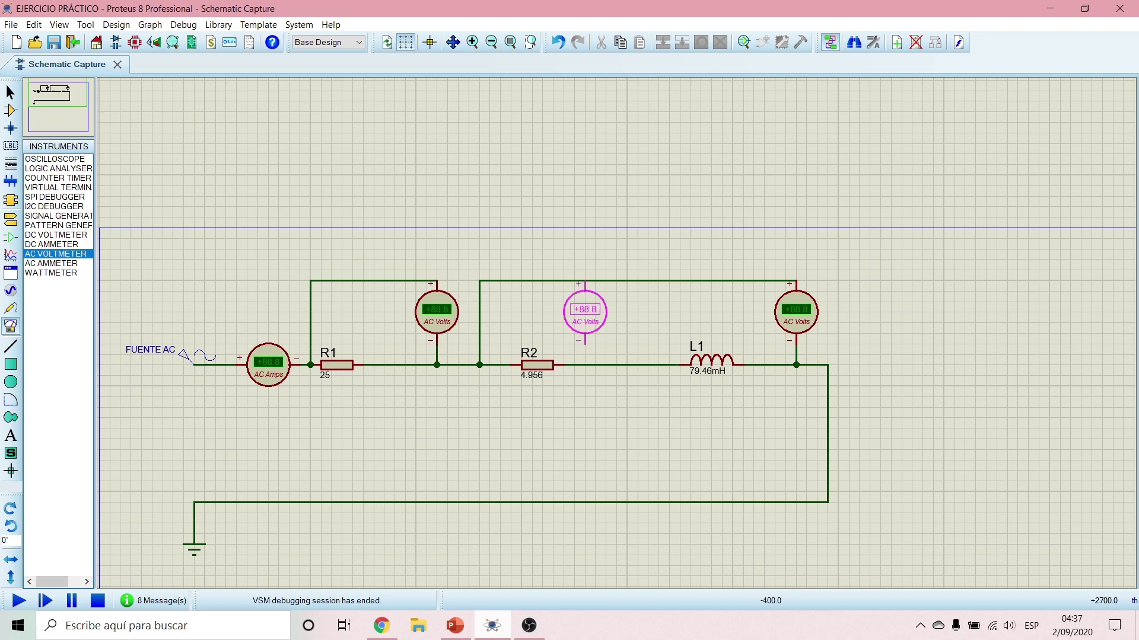
left_click(584, 321)
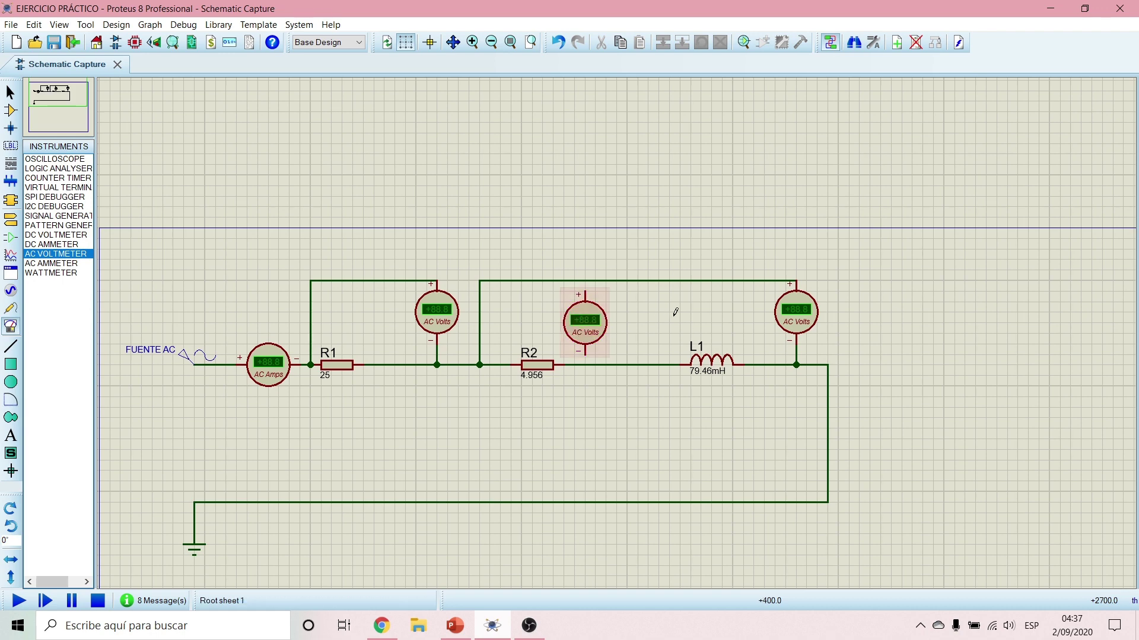
left_click(731, 319)
left_click(733, 322)
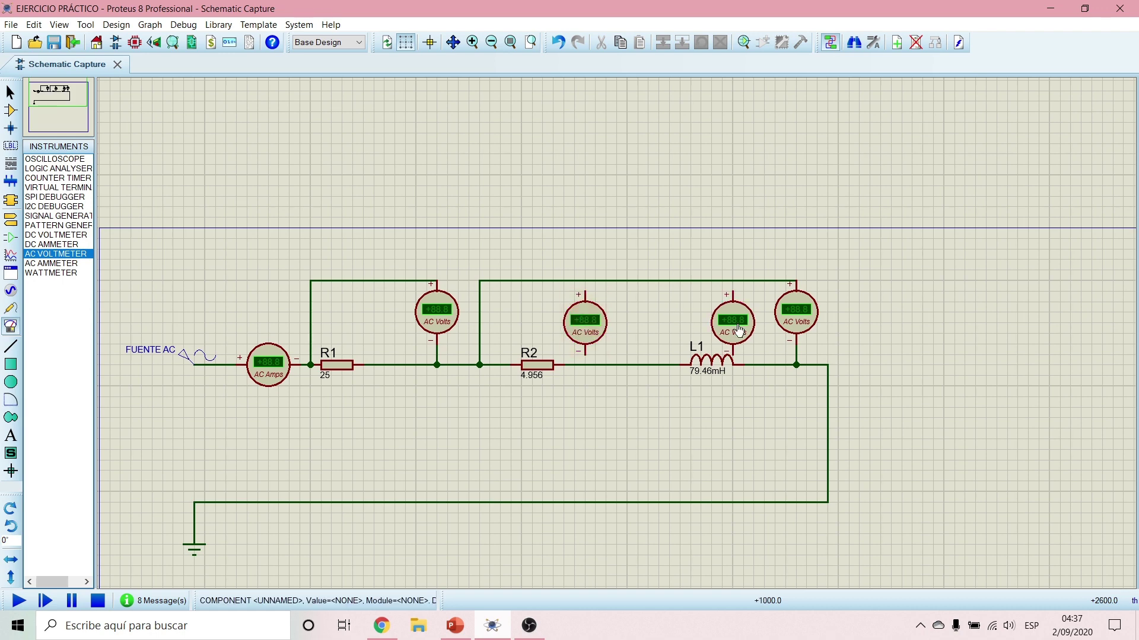
Rotate the AC voltmeter above L1 until its terminals are horizontal with the positive one facing R2, and centre it over the inductor.
right_click(739, 331)
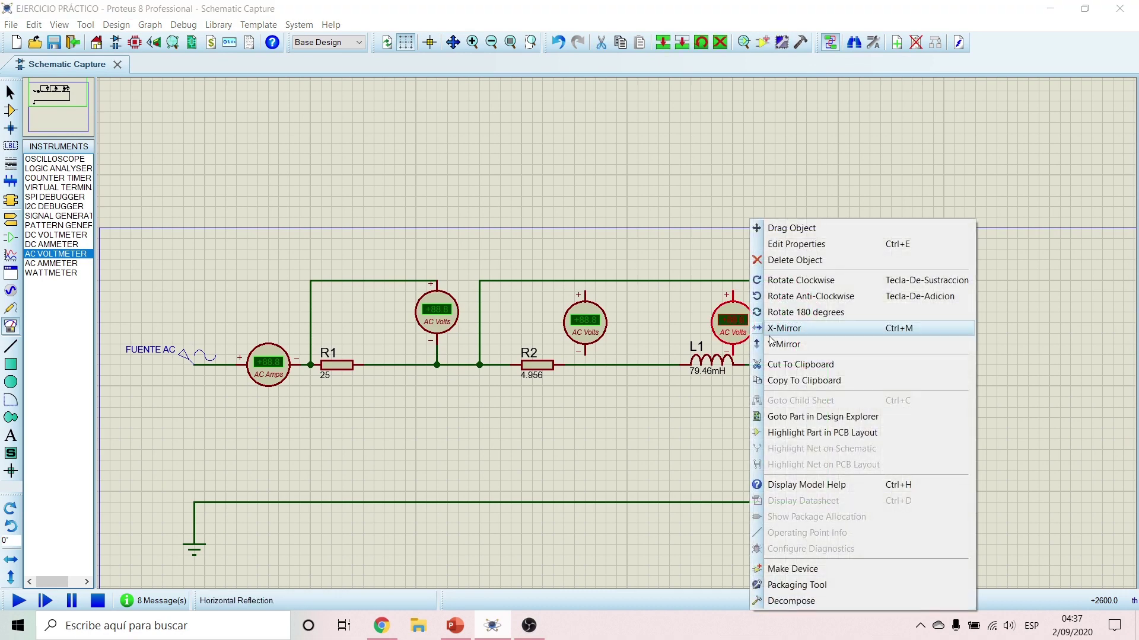
left_click(798, 281)
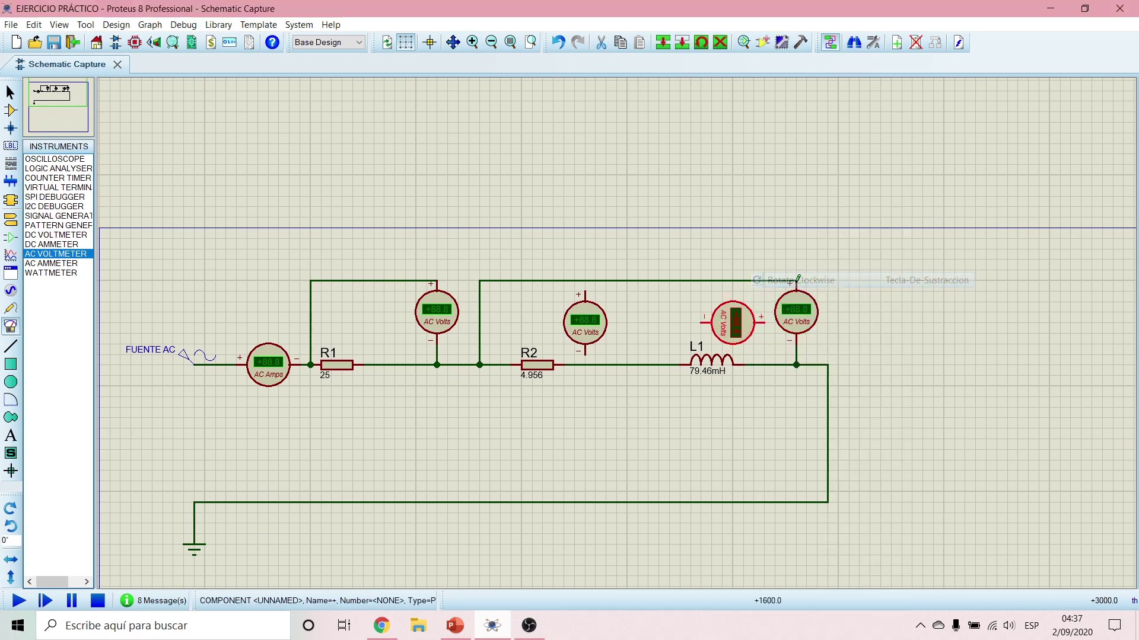
left_click_drag(749, 315, 704, 314)
right_click(706, 313)
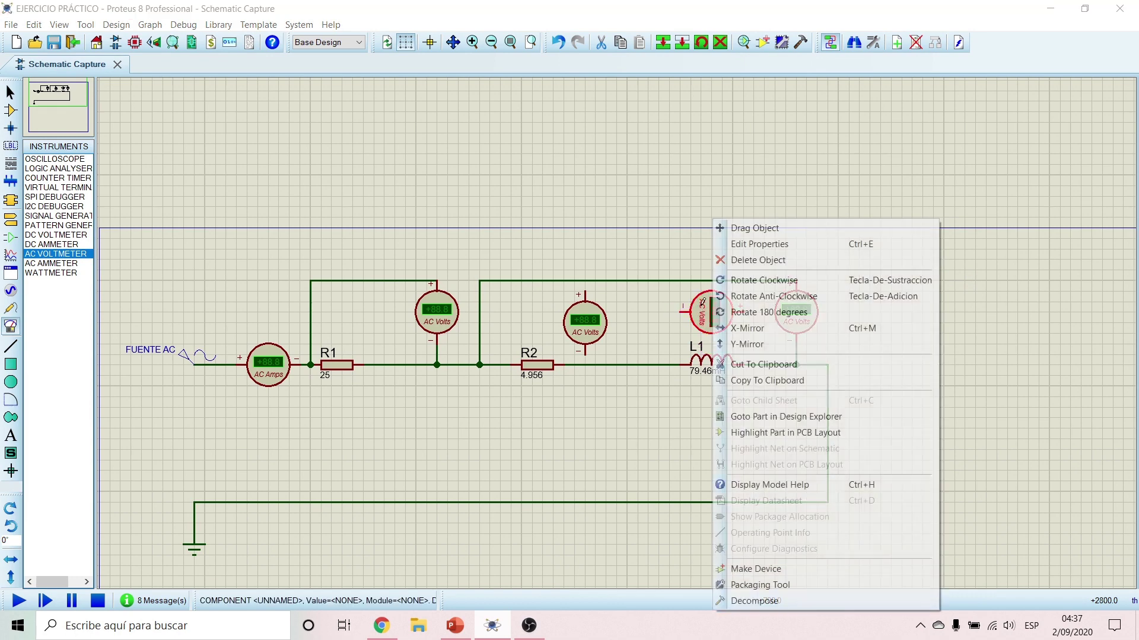
left_click(774, 312)
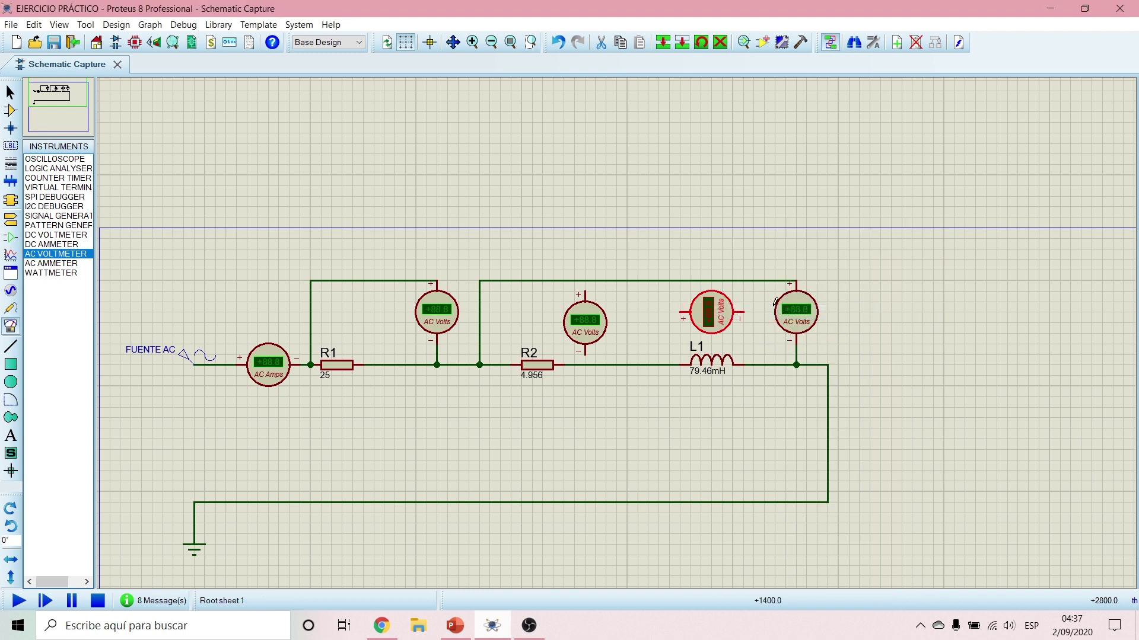
Wire this voltmeter in parallel across L1, its negative terminal after the inductor and its positive terminal before it.
left_click(744, 311)
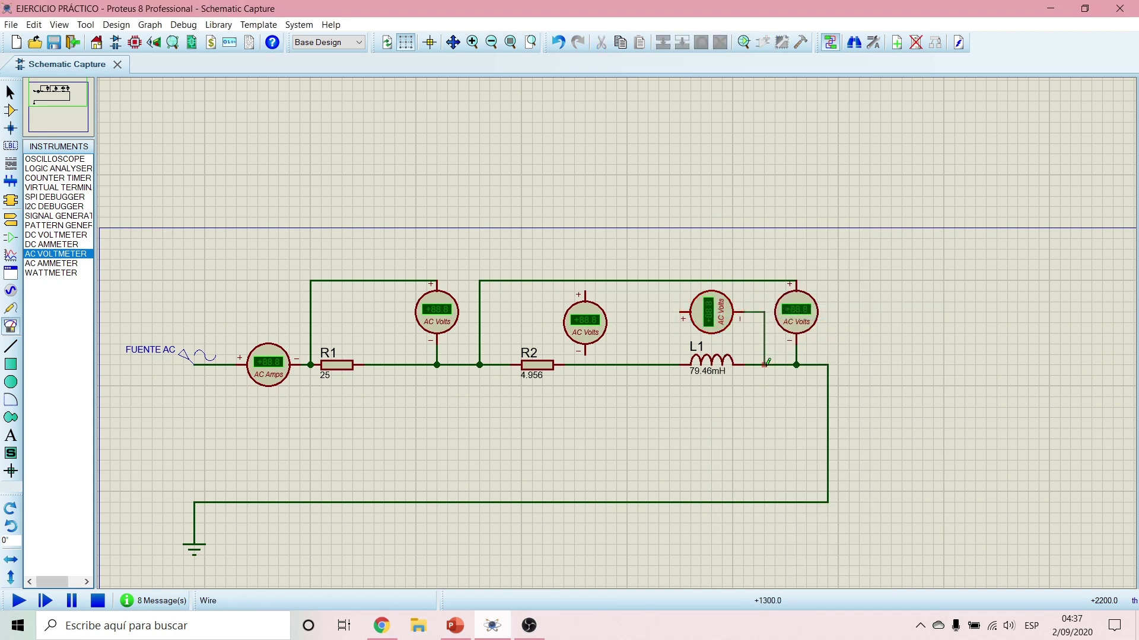
left_click(764, 365)
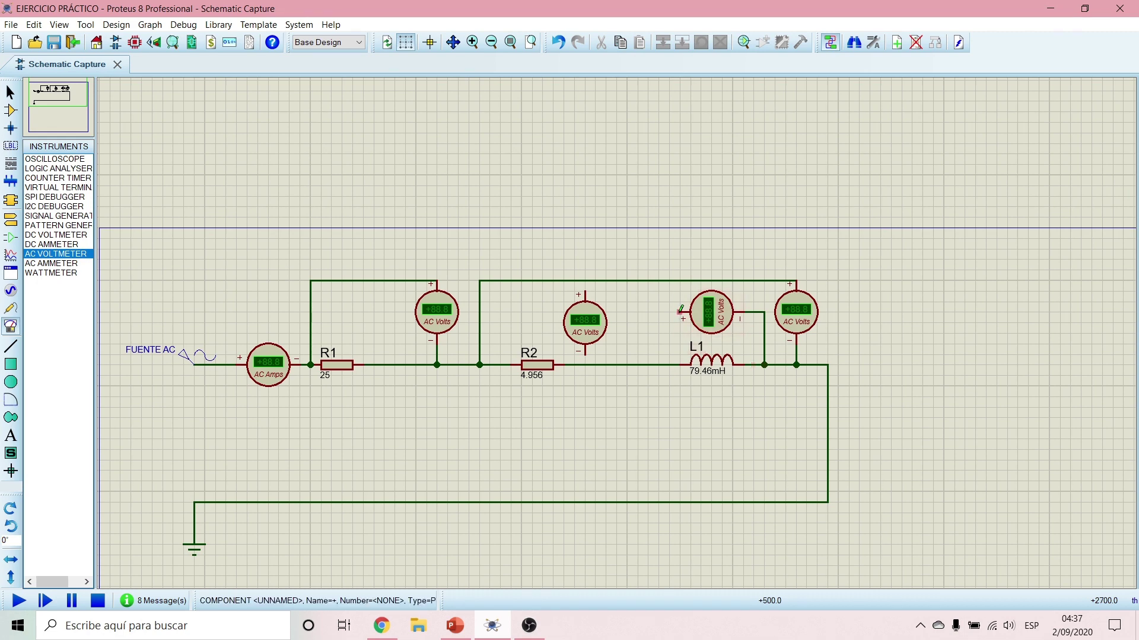
left_click(680, 310)
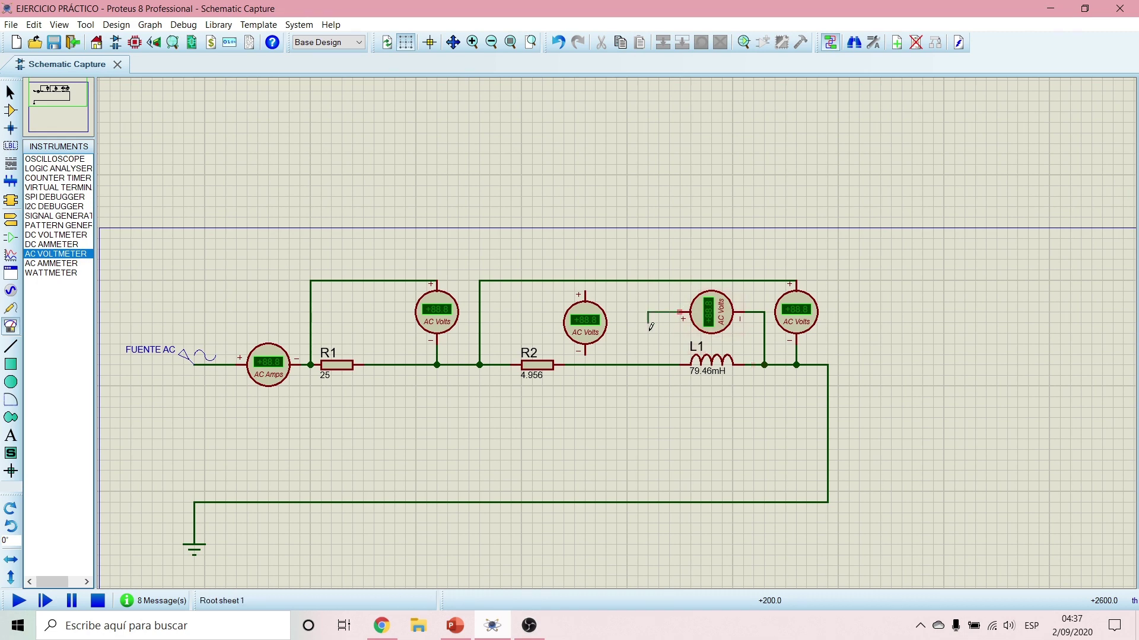
left_click(658, 364)
Wire the AC voltmeter above R2 in parallel across R2, its negative terminal after the resistor and its positive terminal before it.
left_click(586, 354)
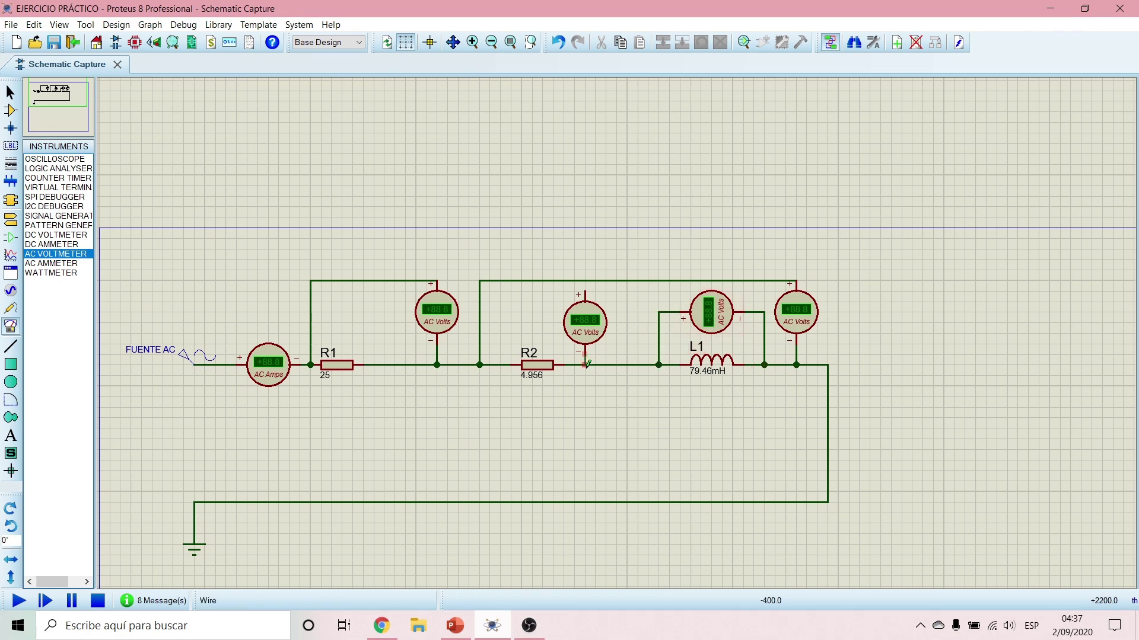
left_click(585, 365)
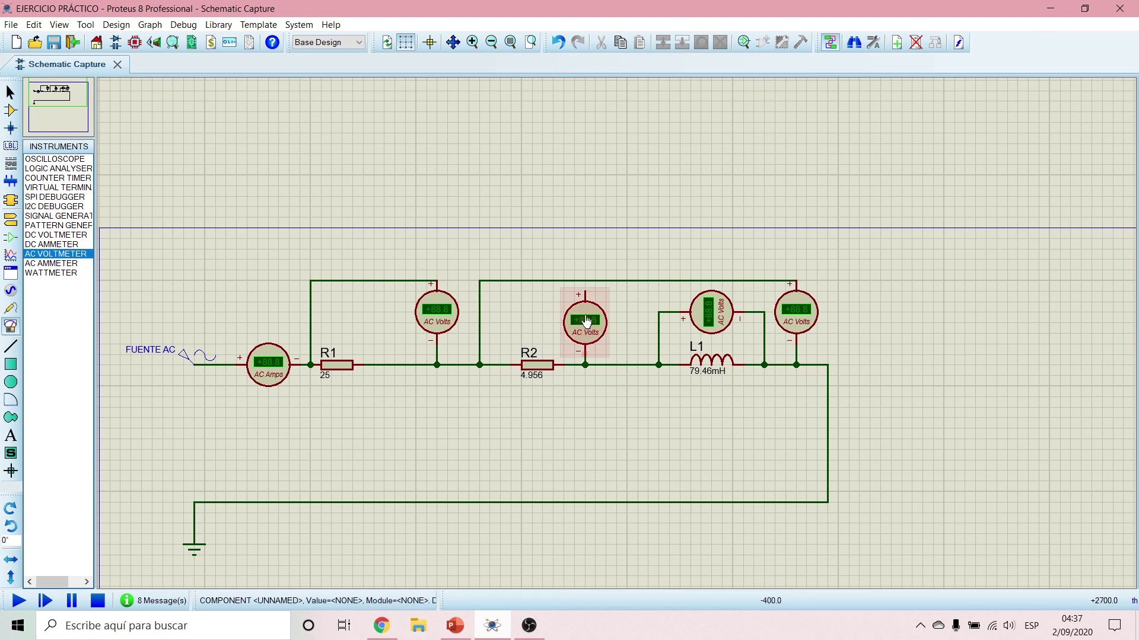
left_click(585, 284)
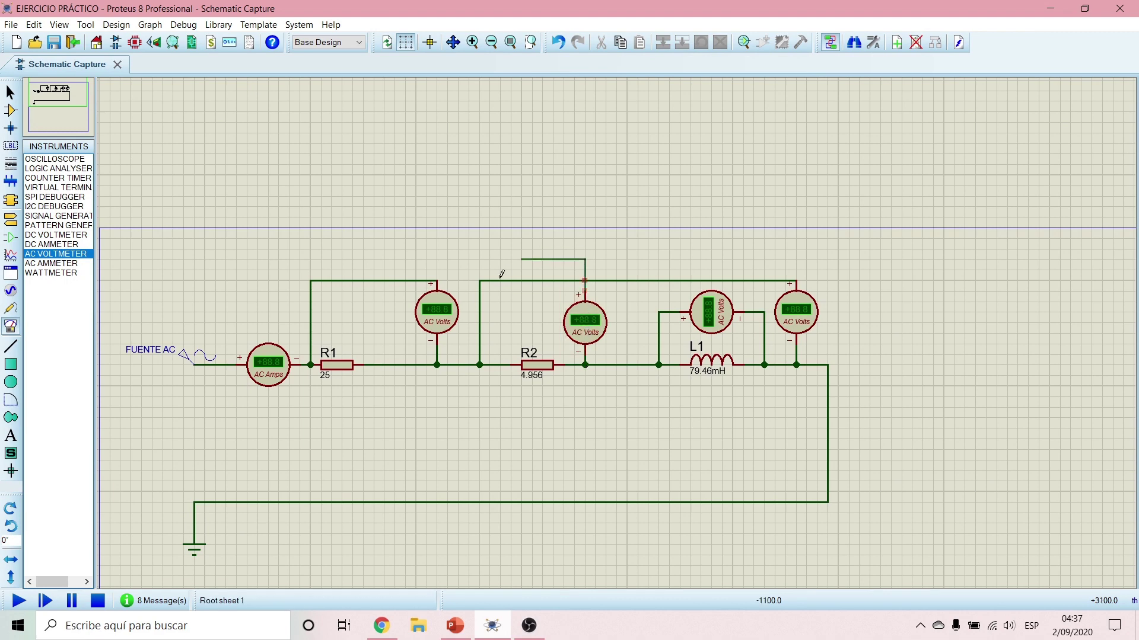
left_click(501, 364)
left_click(657, 250)
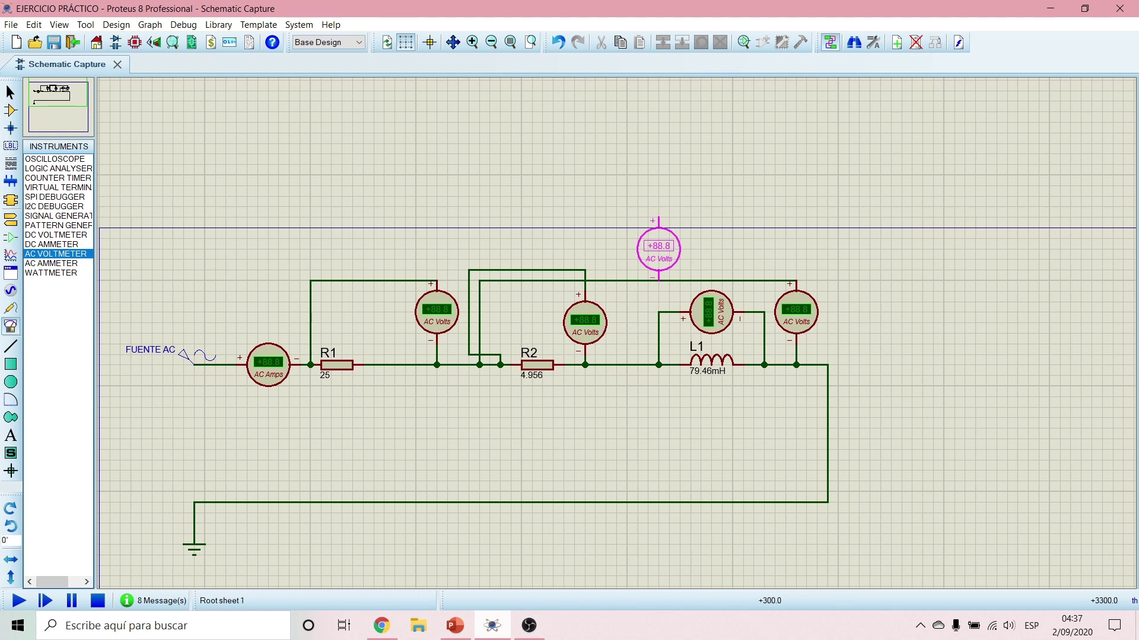
key("Escape")
Run the simulation with the individual voltmeters across R2 and L1 connected.
key("F12")
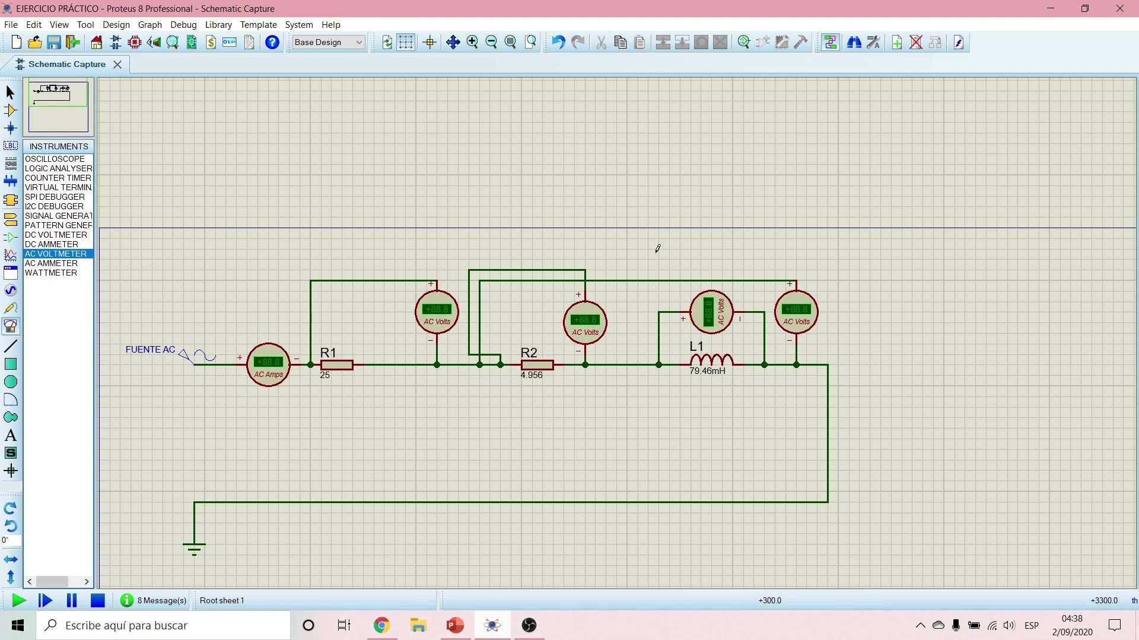